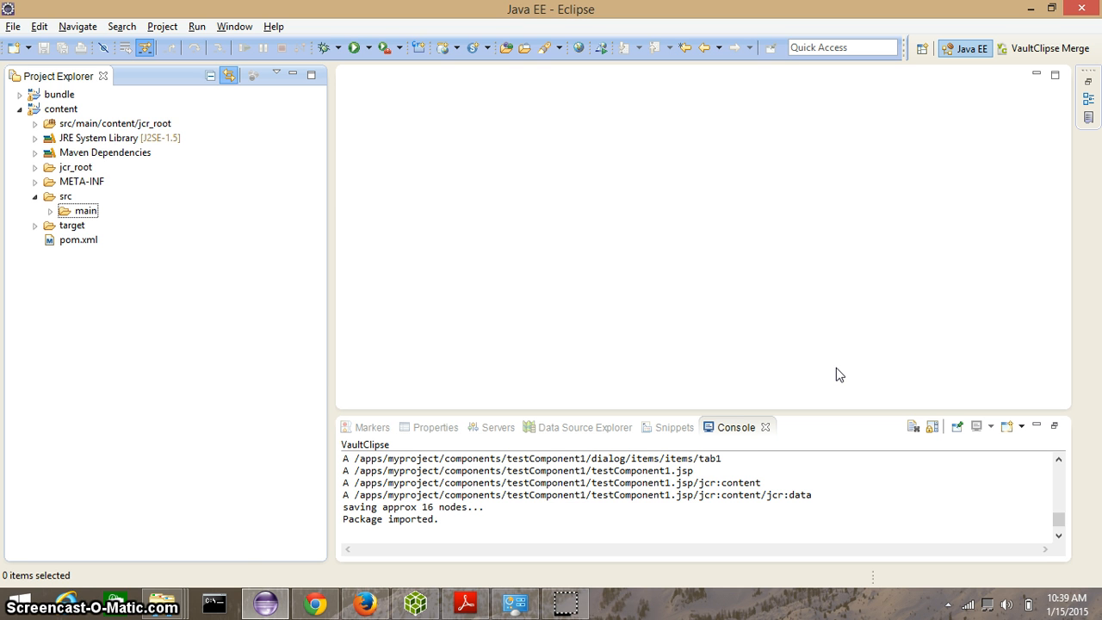
Step: Switch to the File Explorer window for vault-cli-2.4.34
click(172, 608)
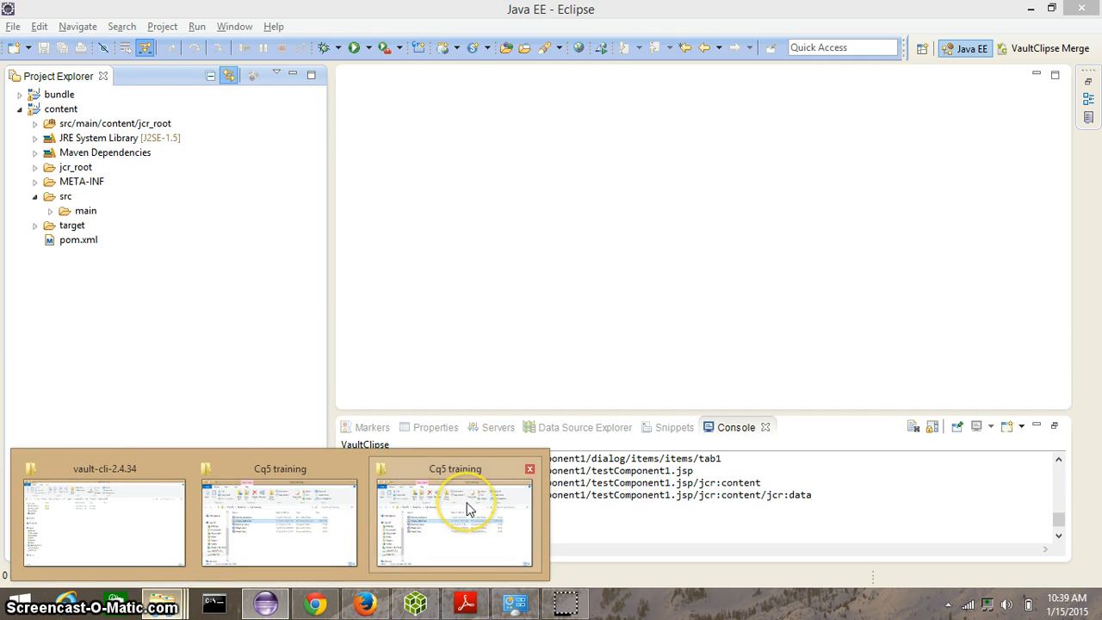
mouse_move(469, 508)
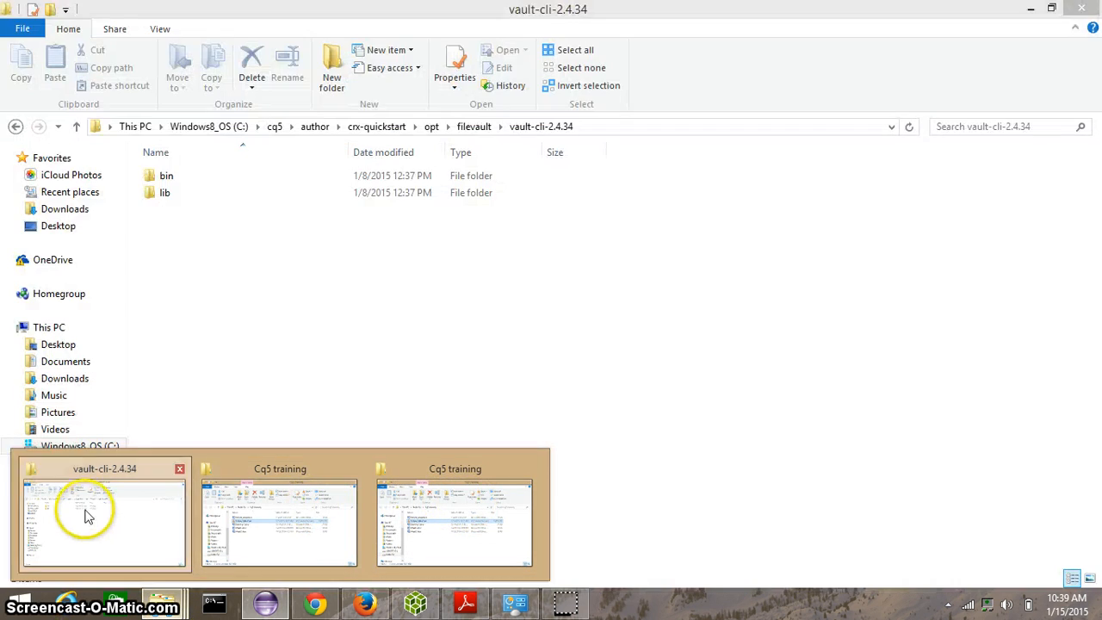
click(86, 514)
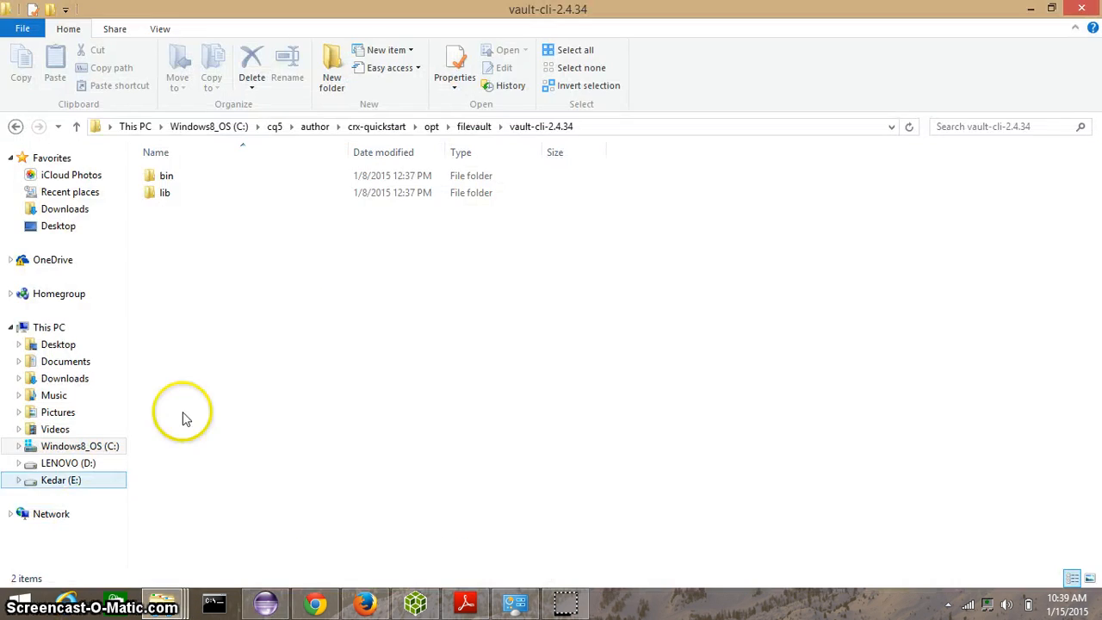
Step: Browse from drive C: through cq5, author, crx-quickstart and opt into the filevault folder
click(207, 129)
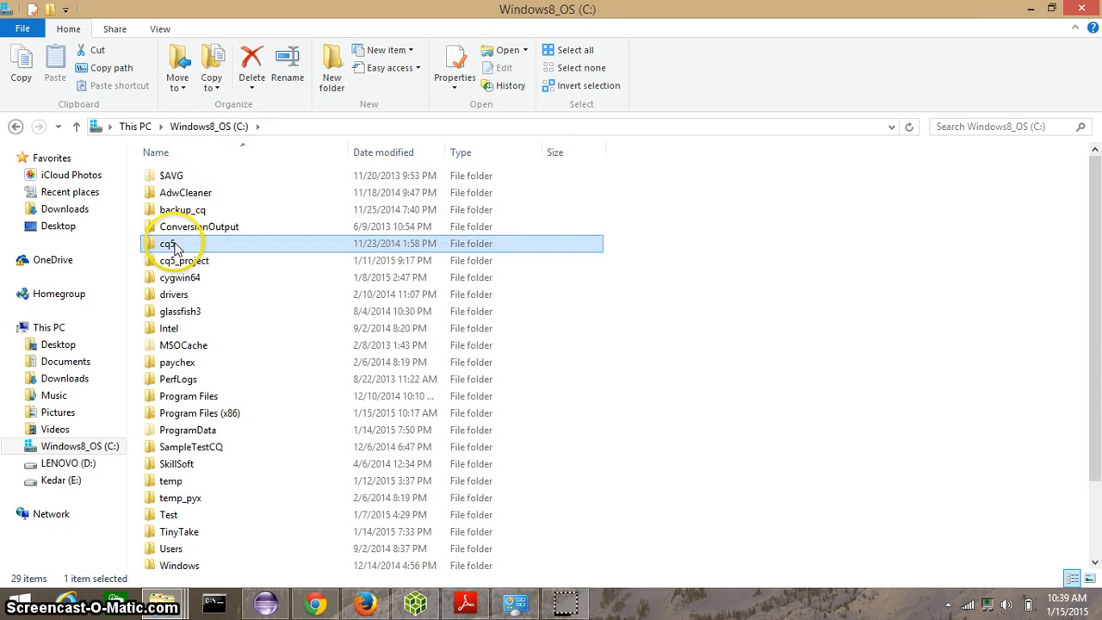
double_click(176, 242)
double_click(207, 176)
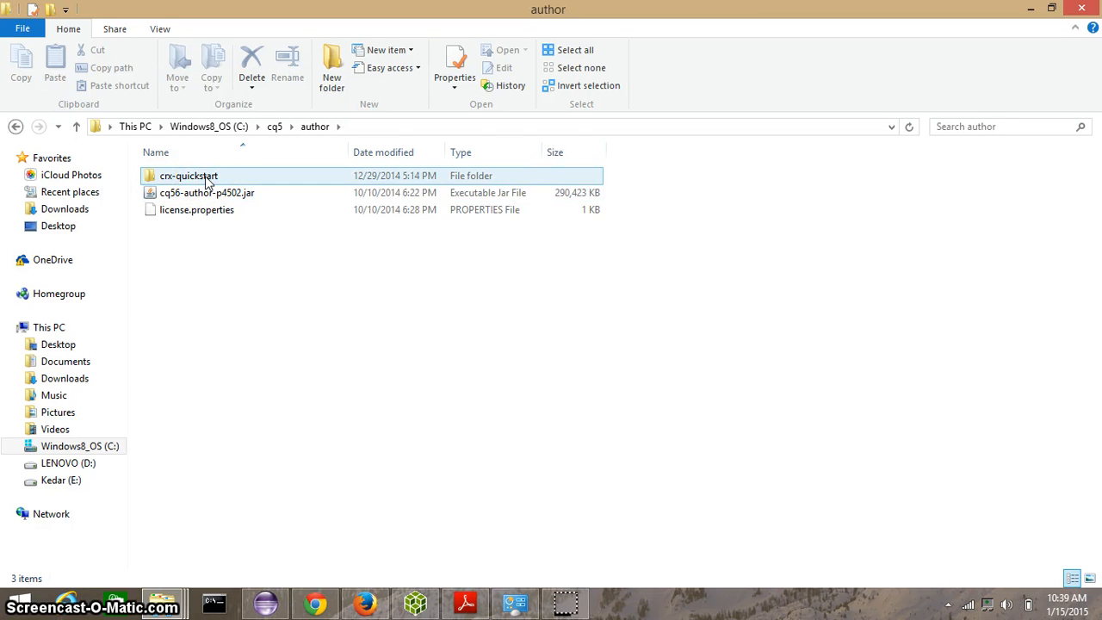
double_click(206, 178)
click(175, 279)
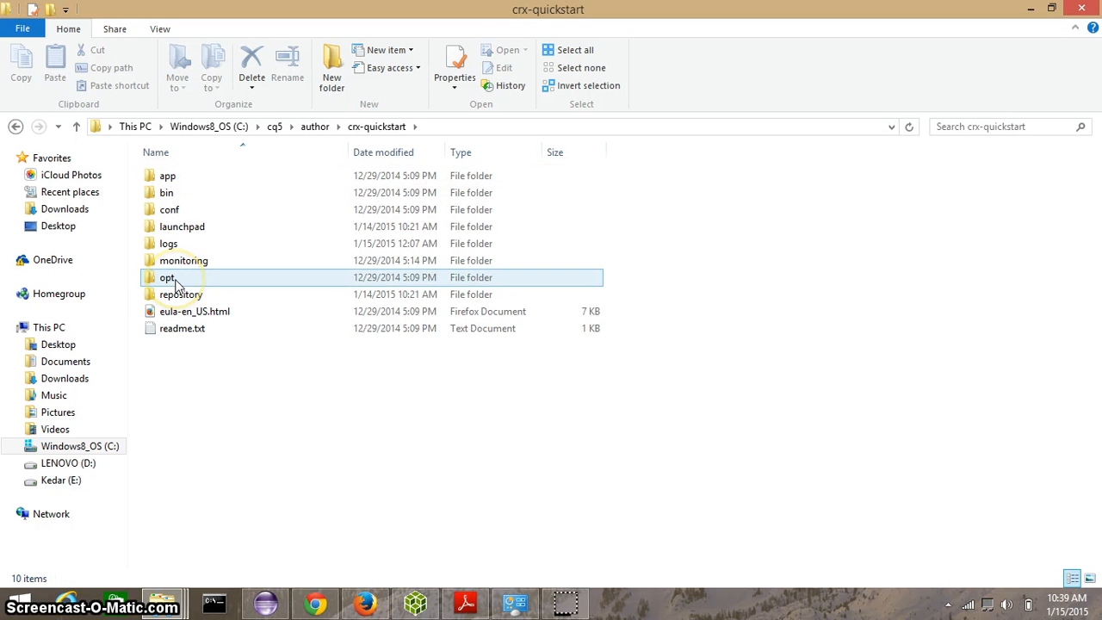
double_click(176, 283)
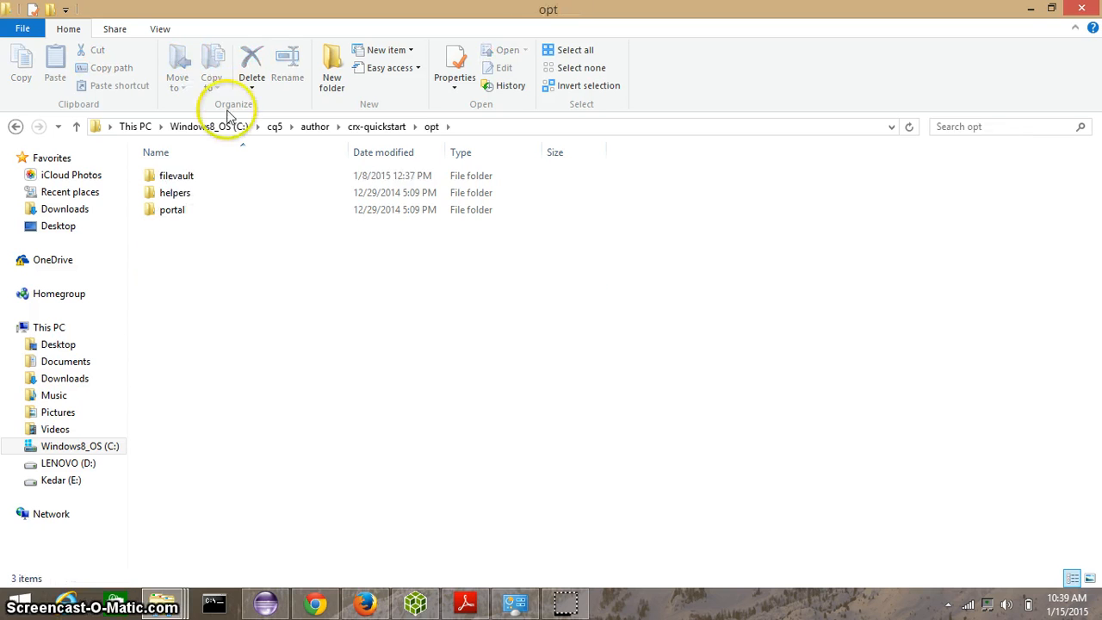
click(205, 181)
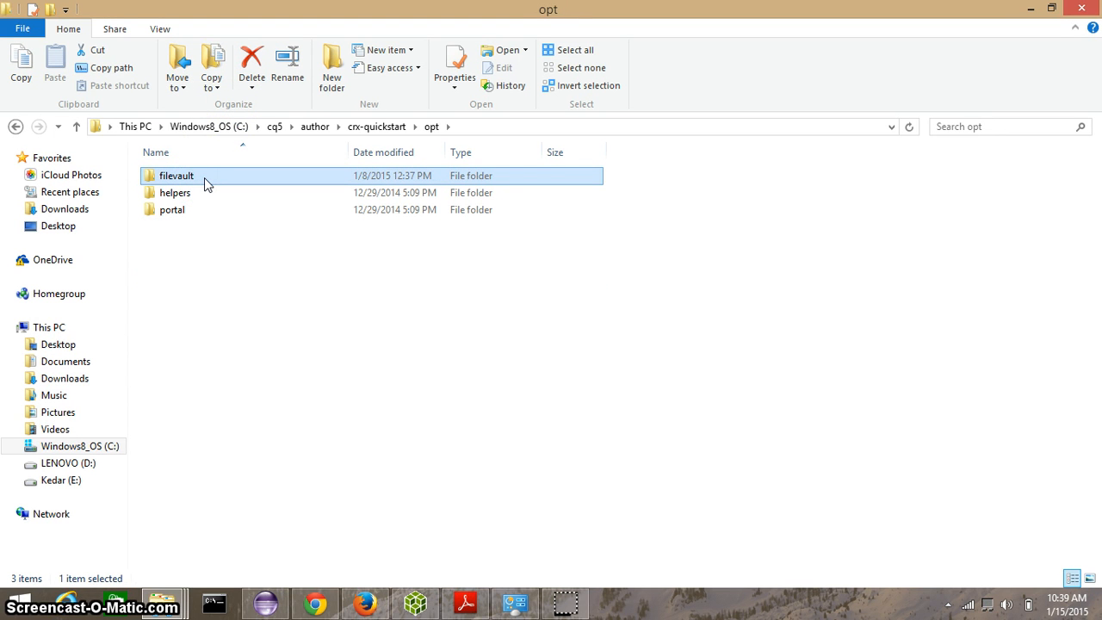
click(205, 176)
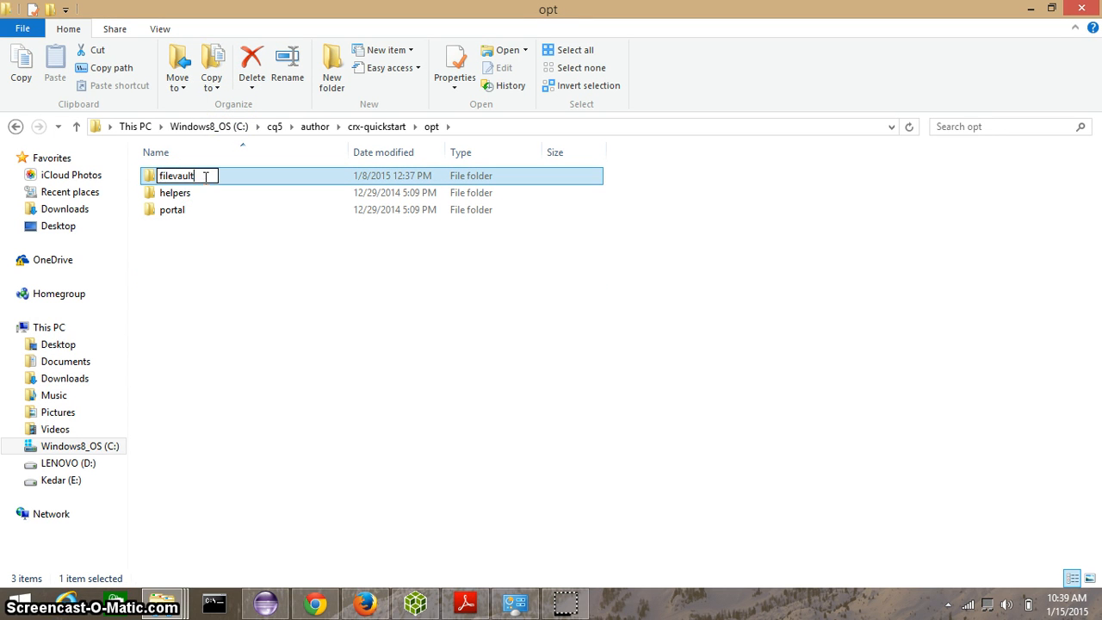
double_click(205, 177)
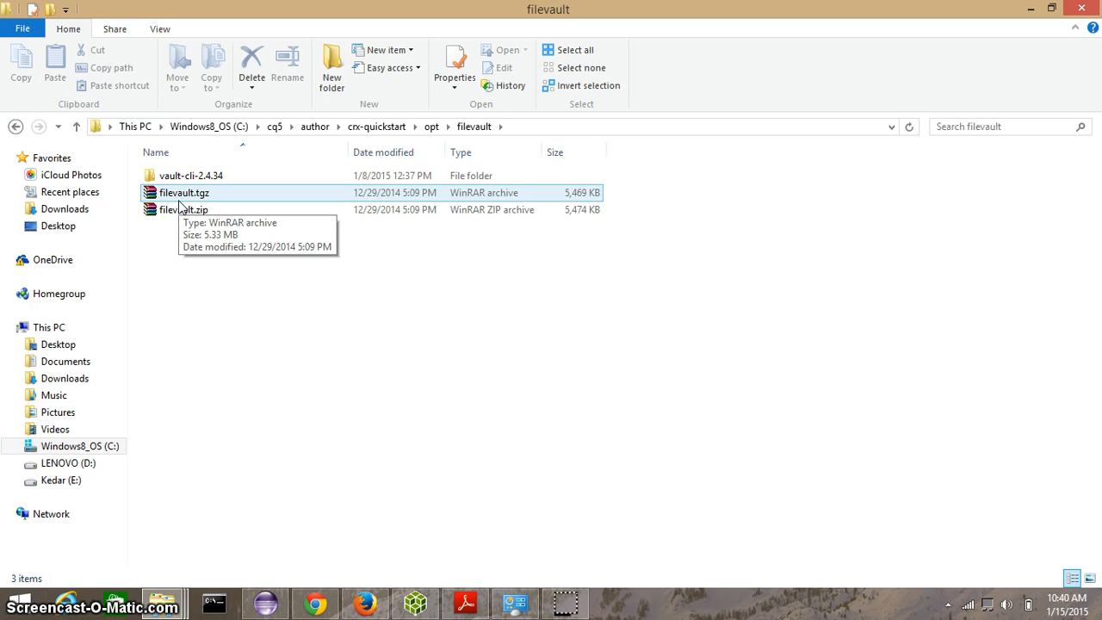
Step: Open the vault-cli-2.4.34\bin folder and show its full path C:\cq5\author\crx-quickstart\opt\filevault\vault-cli-2.4.34\bin
click(187, 190)
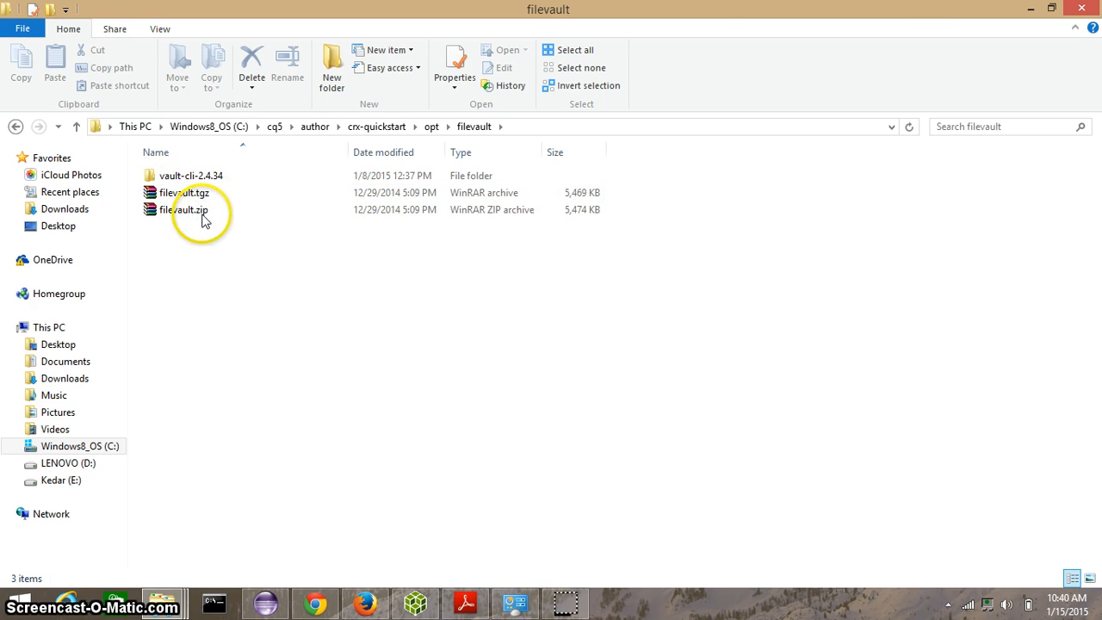
click(204, 217)
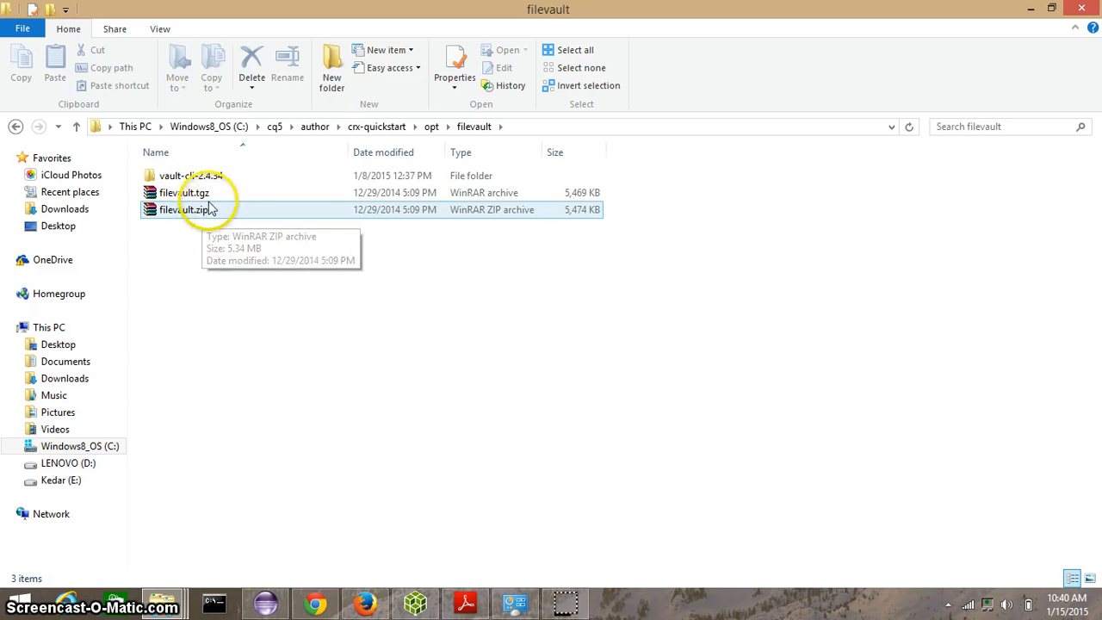
click(227, 176)
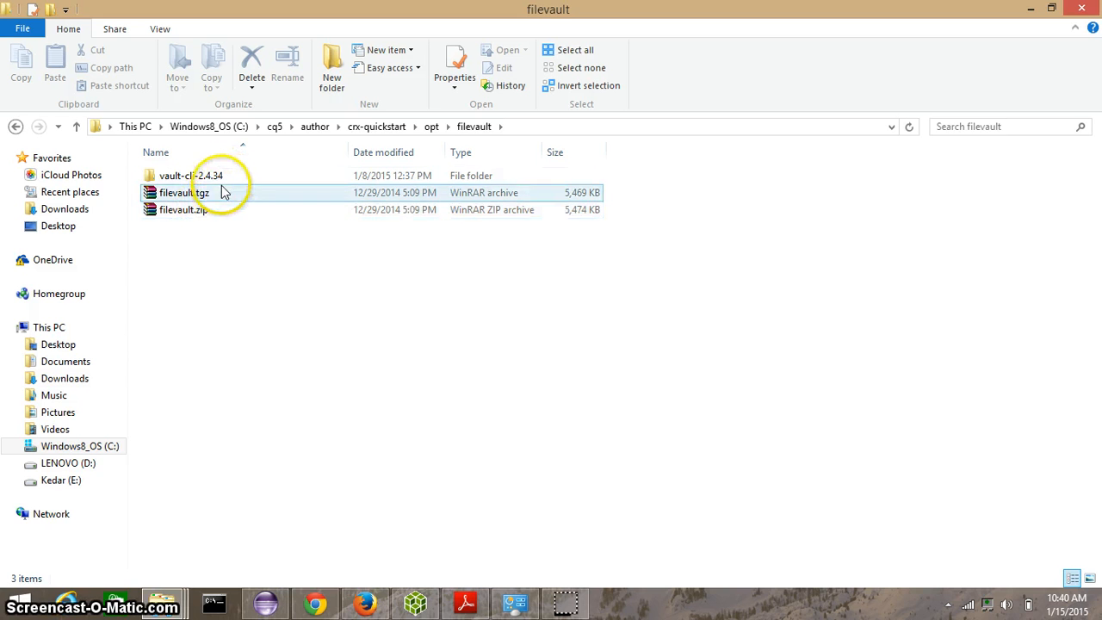
double_click(222, 181)
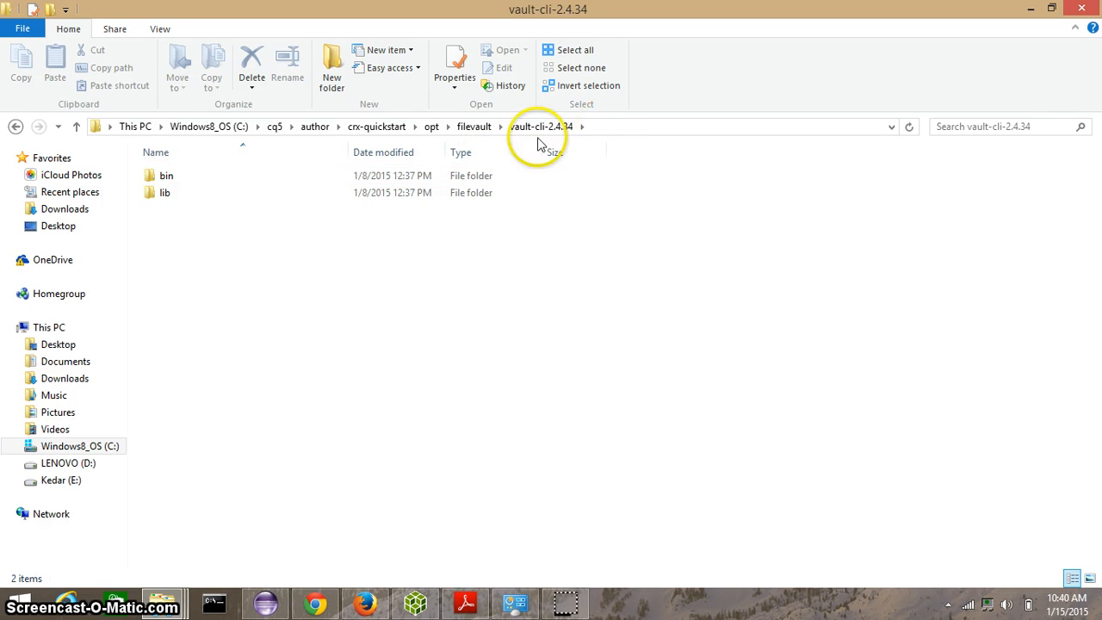
click(162, 187)
double_click(164, 177)
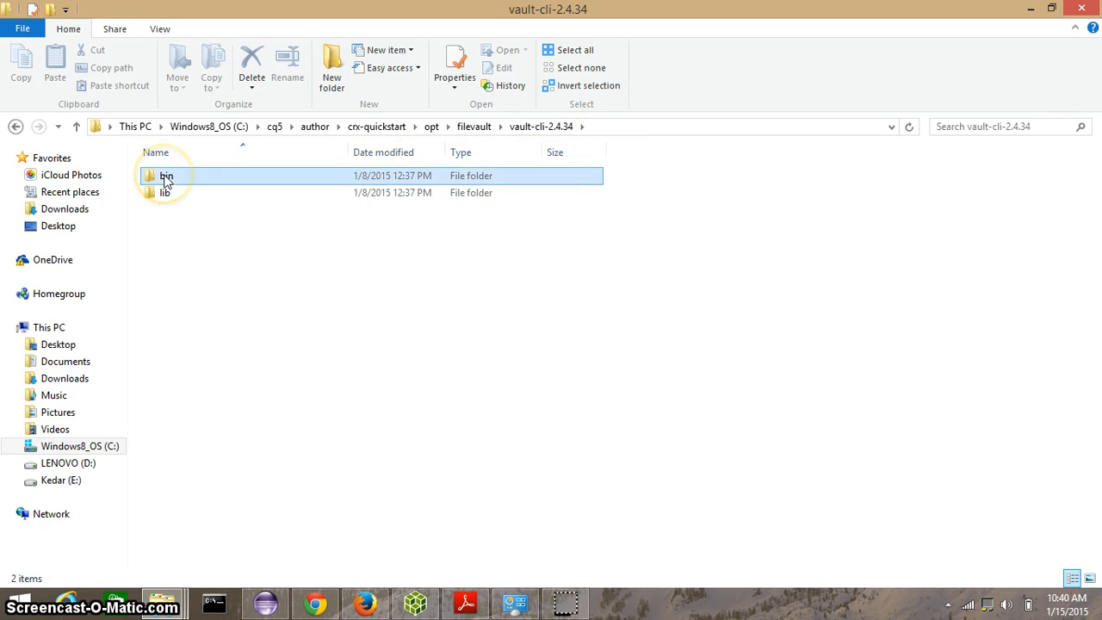
click(639, 130)
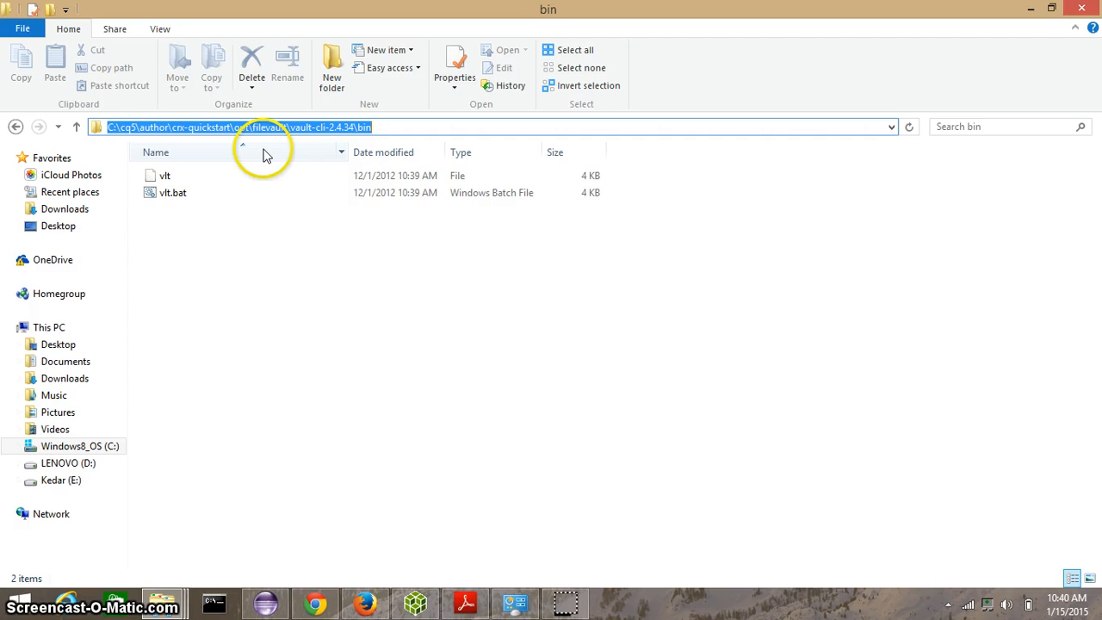
Step: Open This PC's system properties, then Advanced system settings, and the Environment Variables dialog
right_click(61, 330)
click(163, 555)
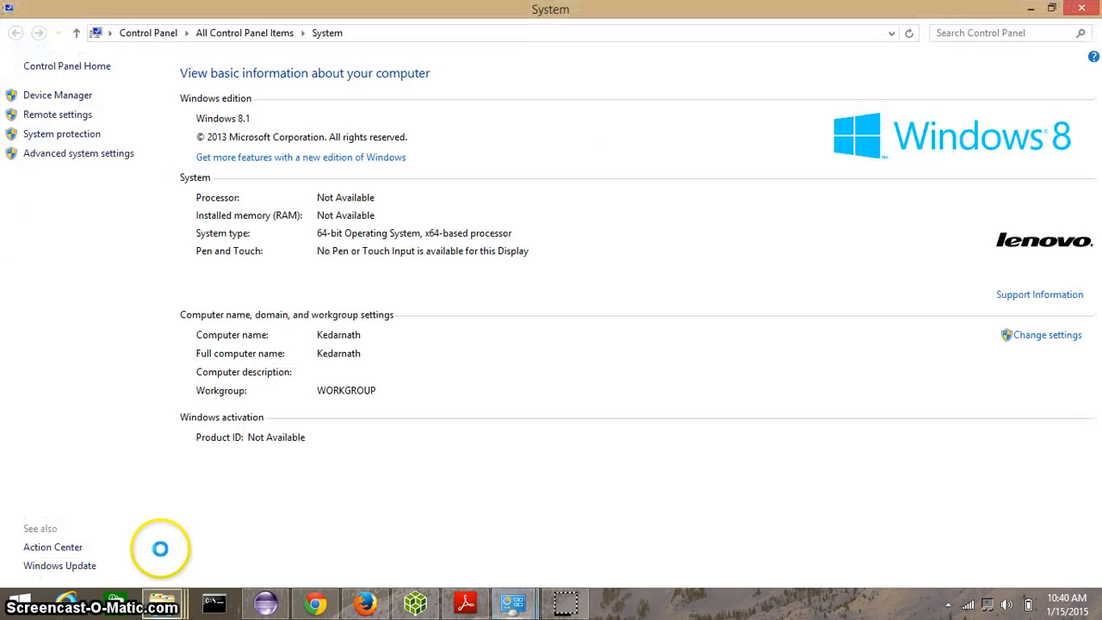
click(100, 152)
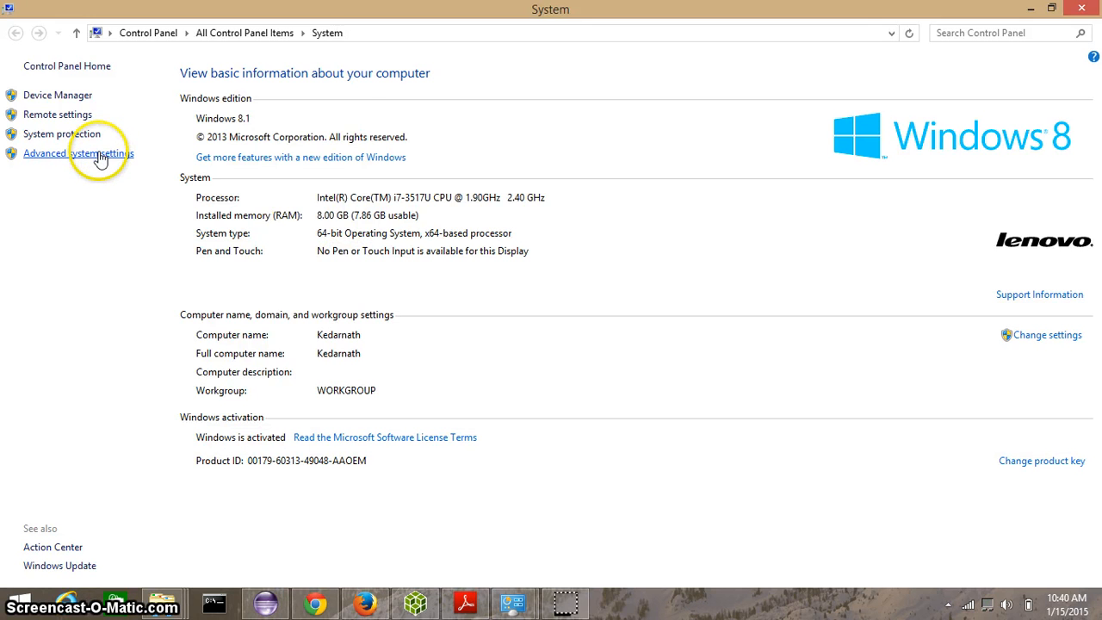
click(284, 337)
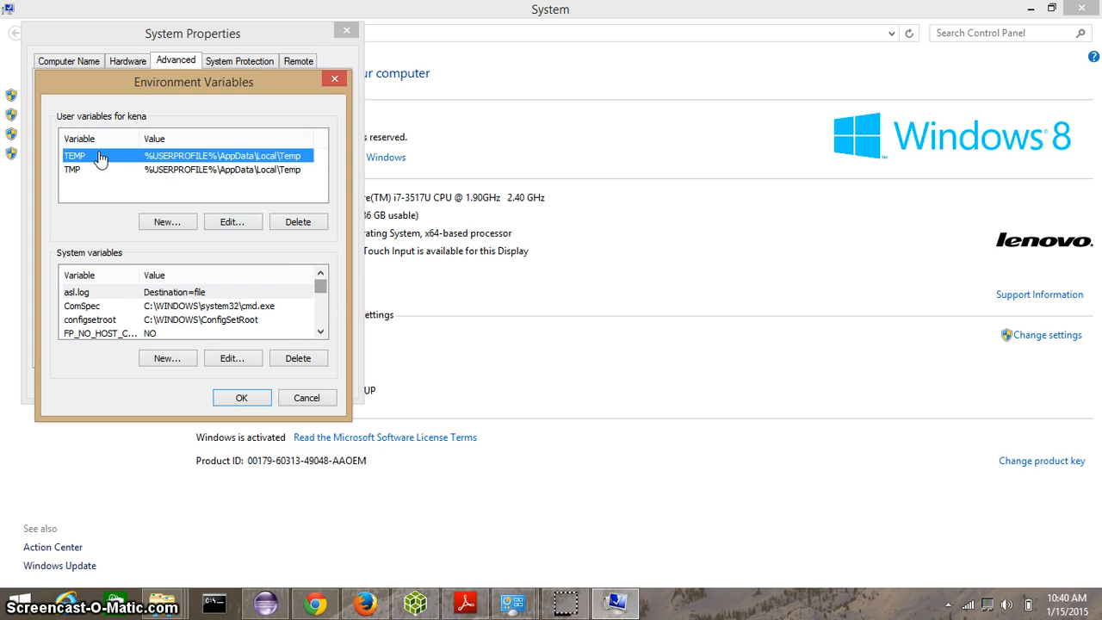
Step: Inspect the PATH system variable's value for the vault-cli-2.4.34\bin entry, then close the environment and system dialogs
drag(320, 287, 320, 306)
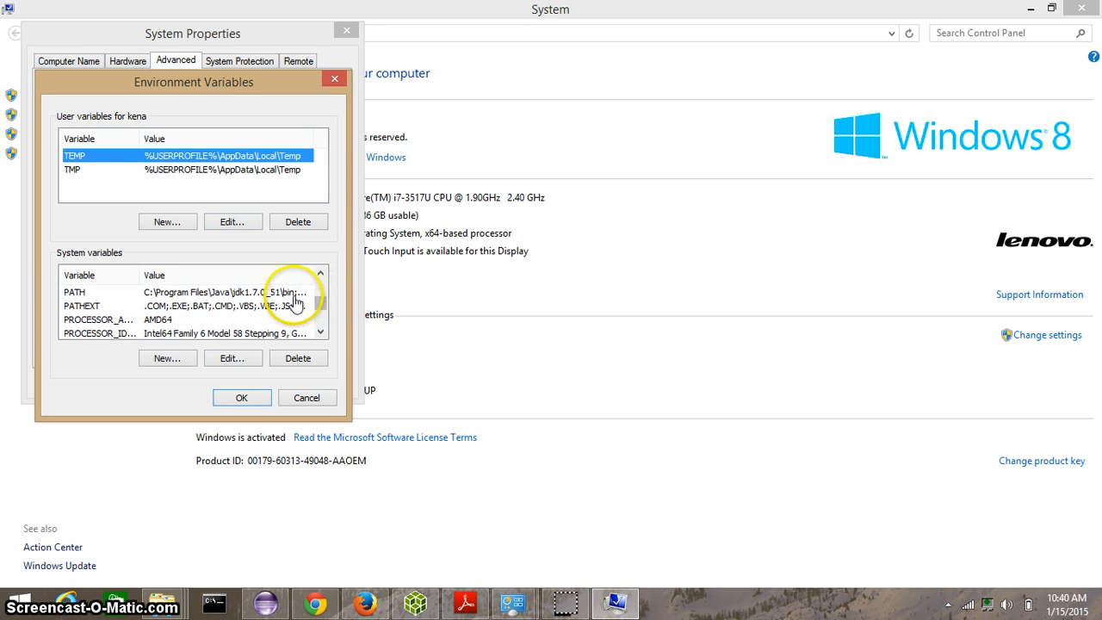
double_click(258, 292)
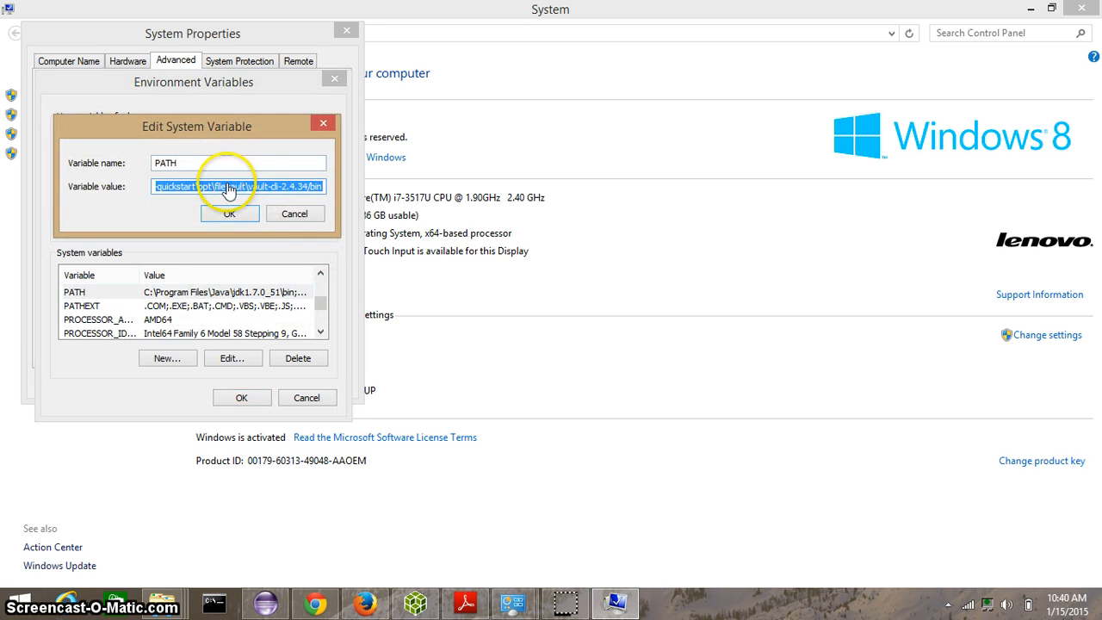
click(227, 186)
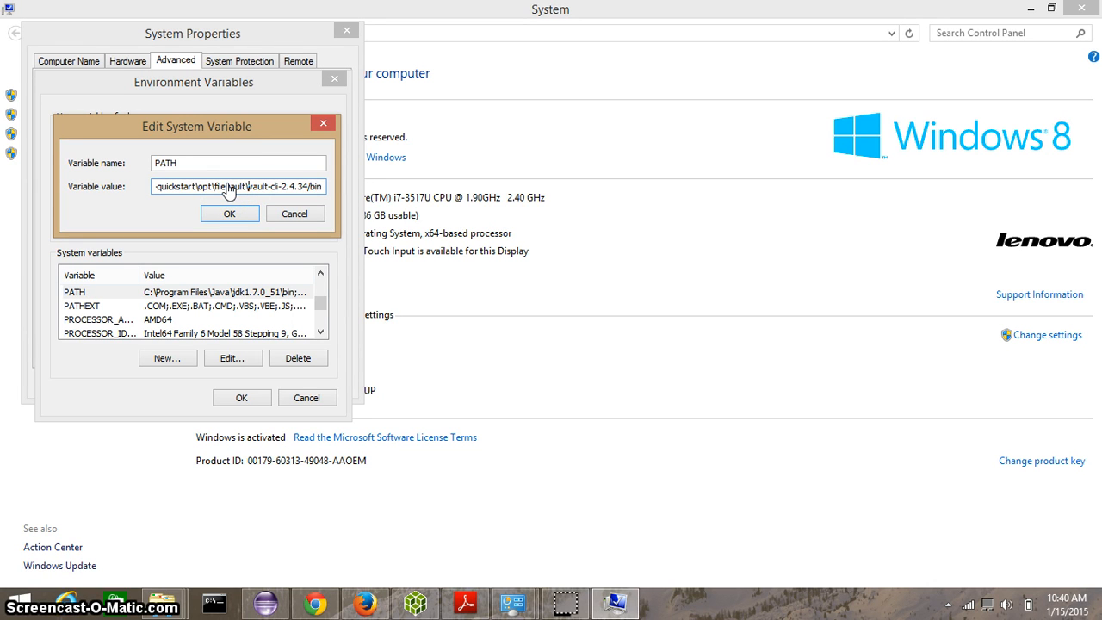
key(Left)
key(Left)
key(Left)
key(Left)
key(Left)
key(Left)
key(Left)
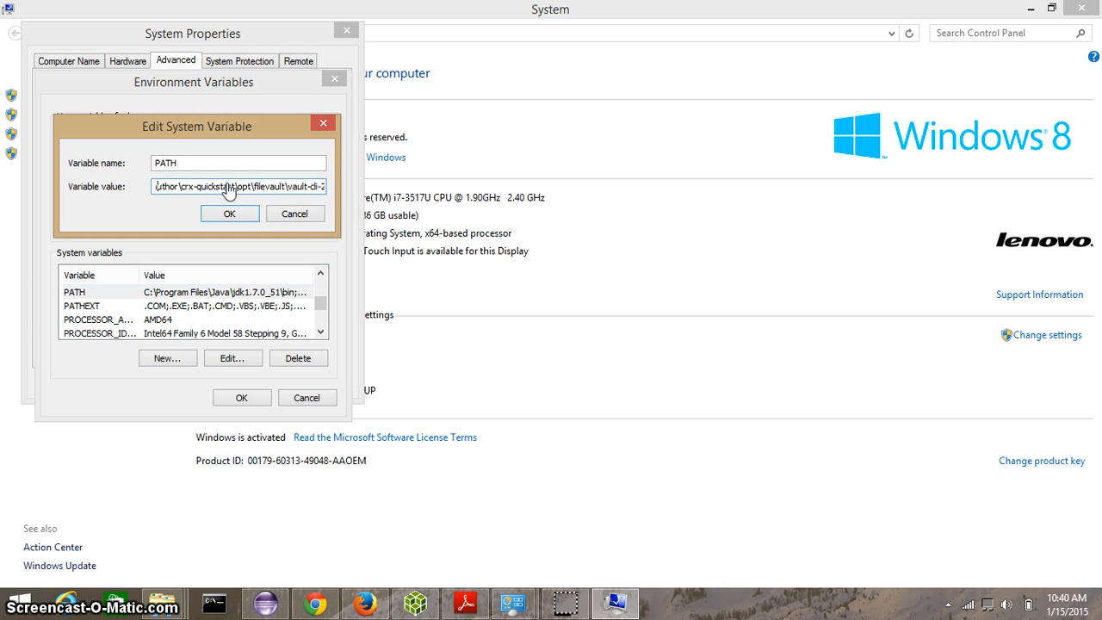
key(Left)
key(Left)
key(Left)
key(Left)
key(Left)
key(Left)
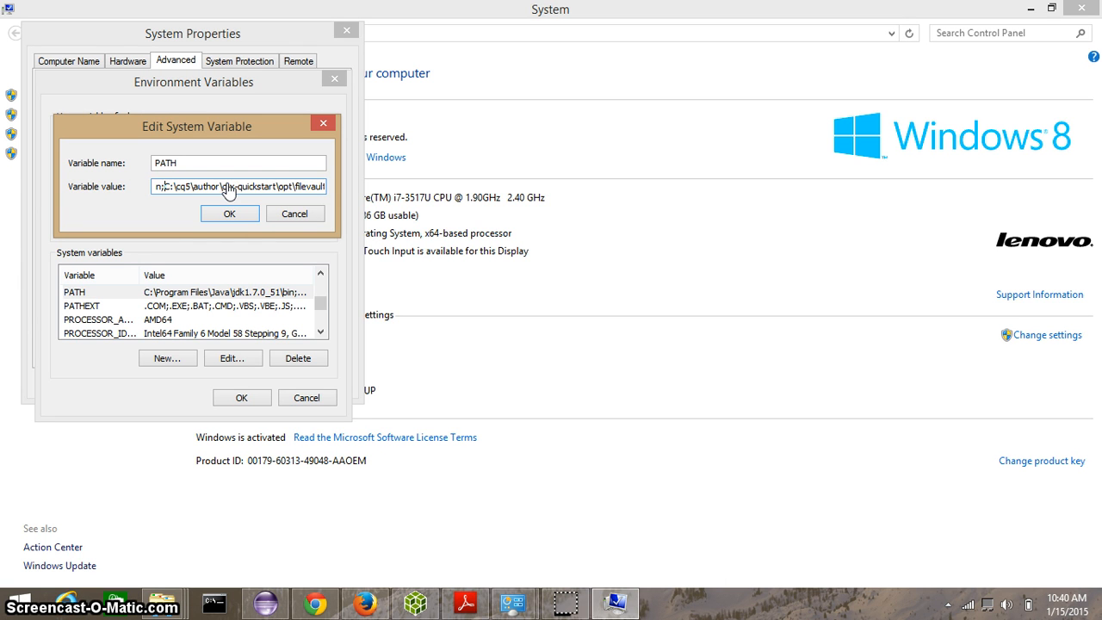
click(234, 212)
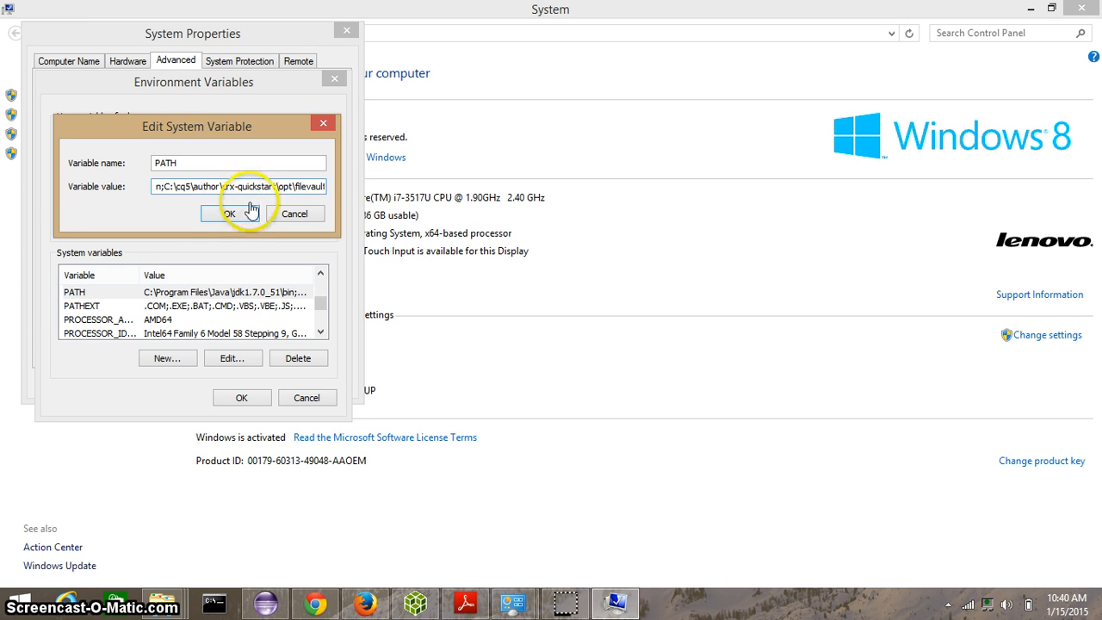
click(230, 214)
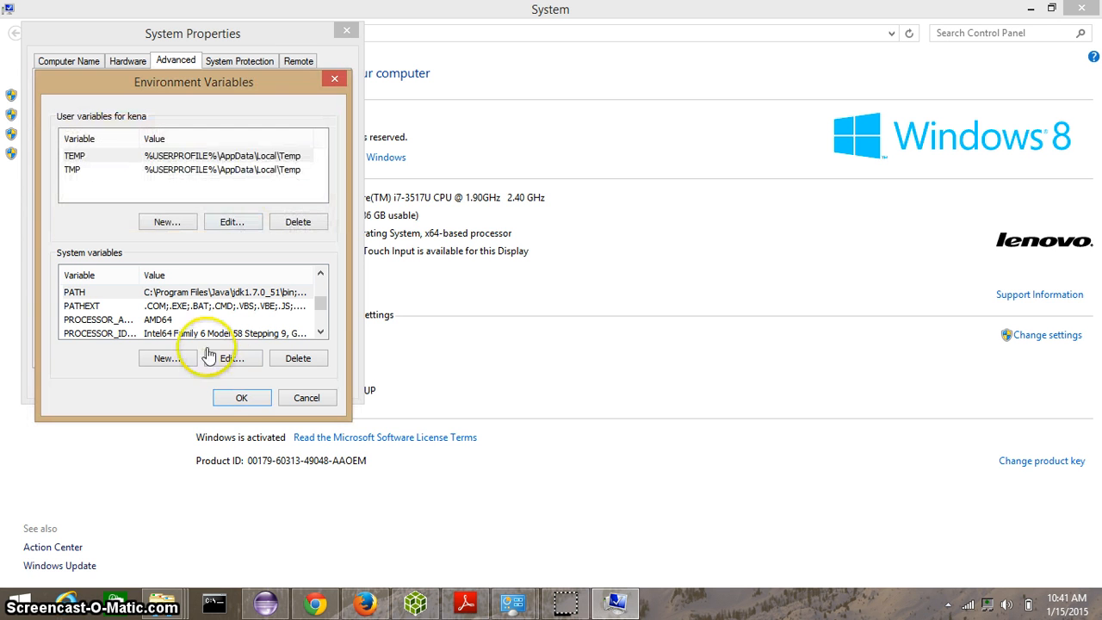
click(242, 398)
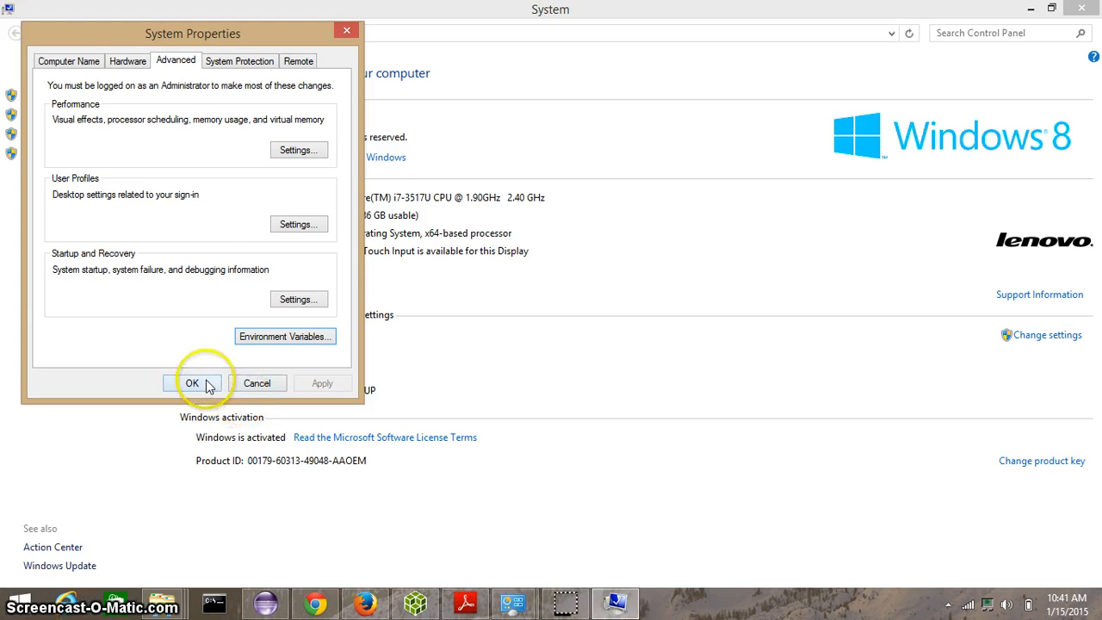
click(199, 384)
Step: Switch to the Command Prompt and run the vlt command to test the FileVault tool
key(alt+Tab)
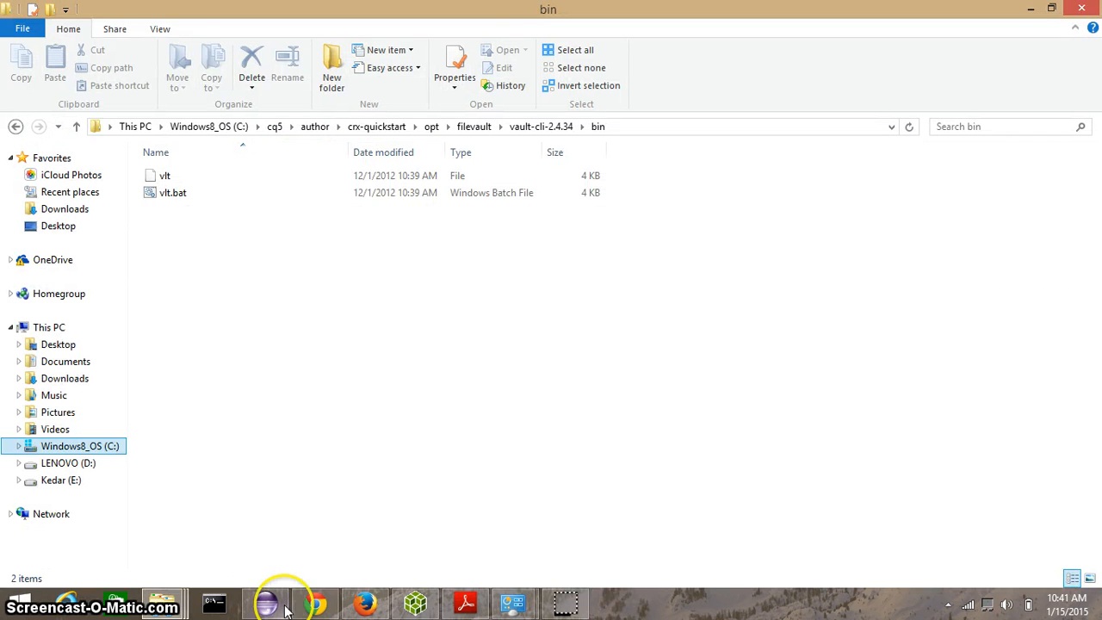
mouse_move(256, 605)
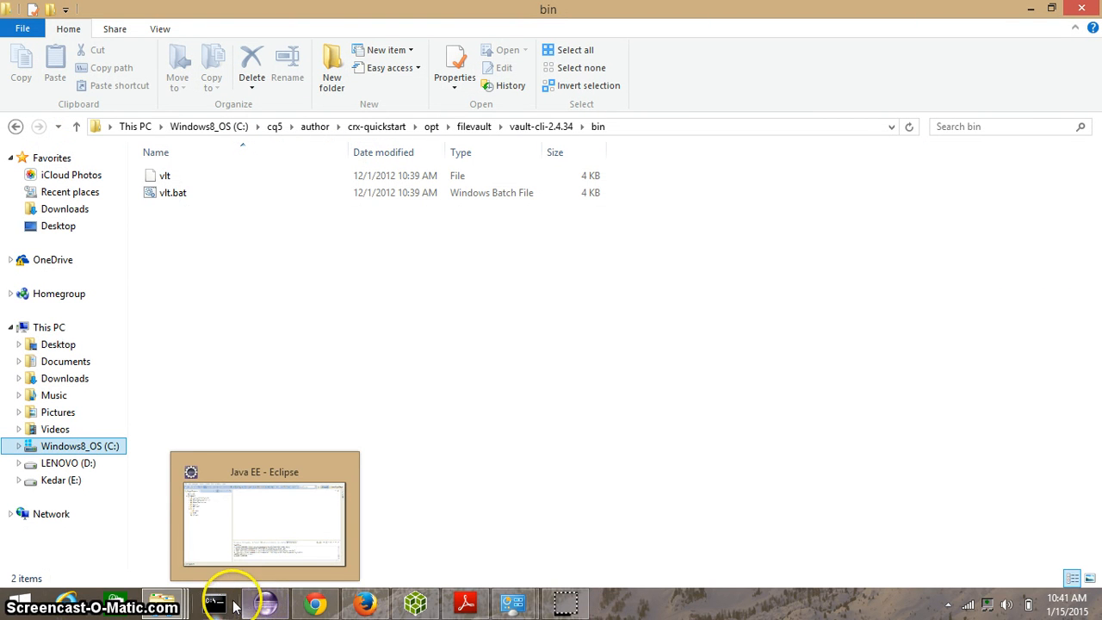
click(225, 606)
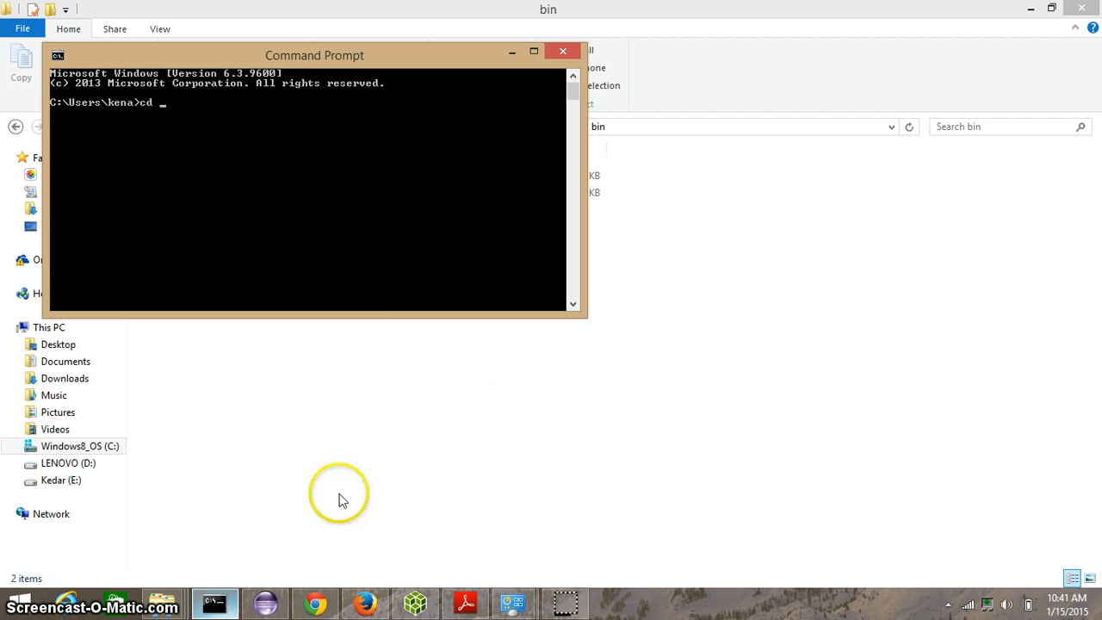
click(607, 479)
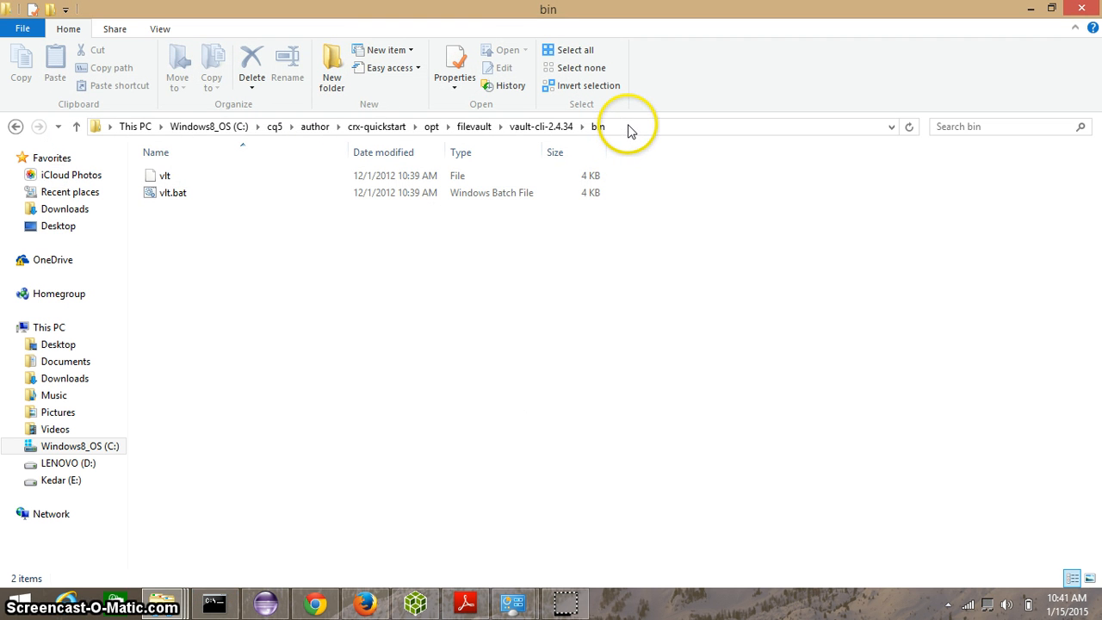
key(alt+Tab)
text(cd)
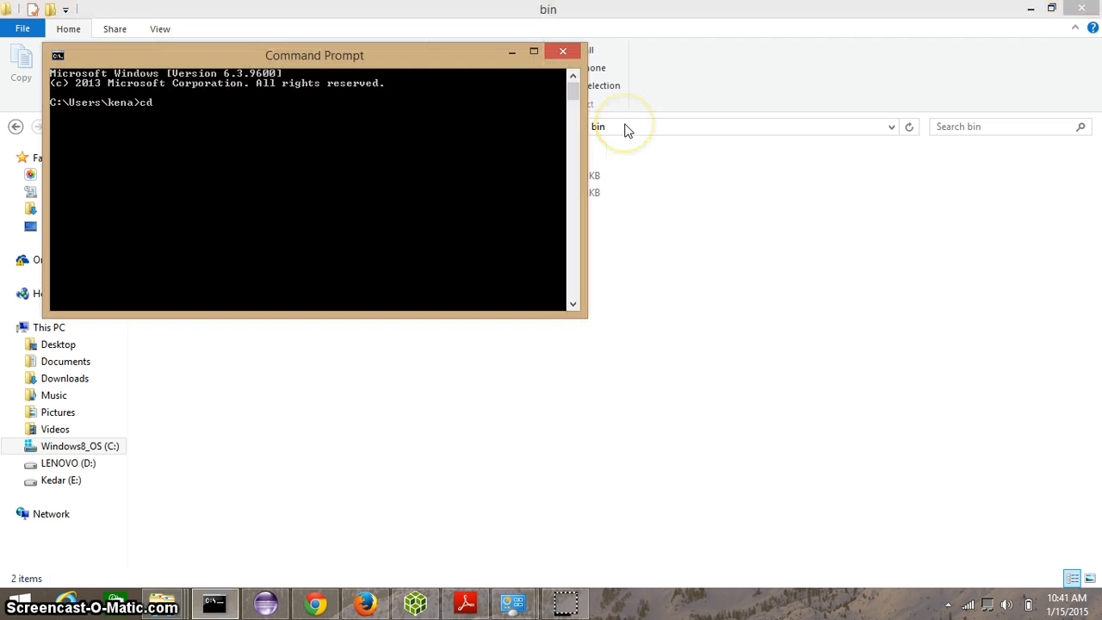
key(alt+Tab)
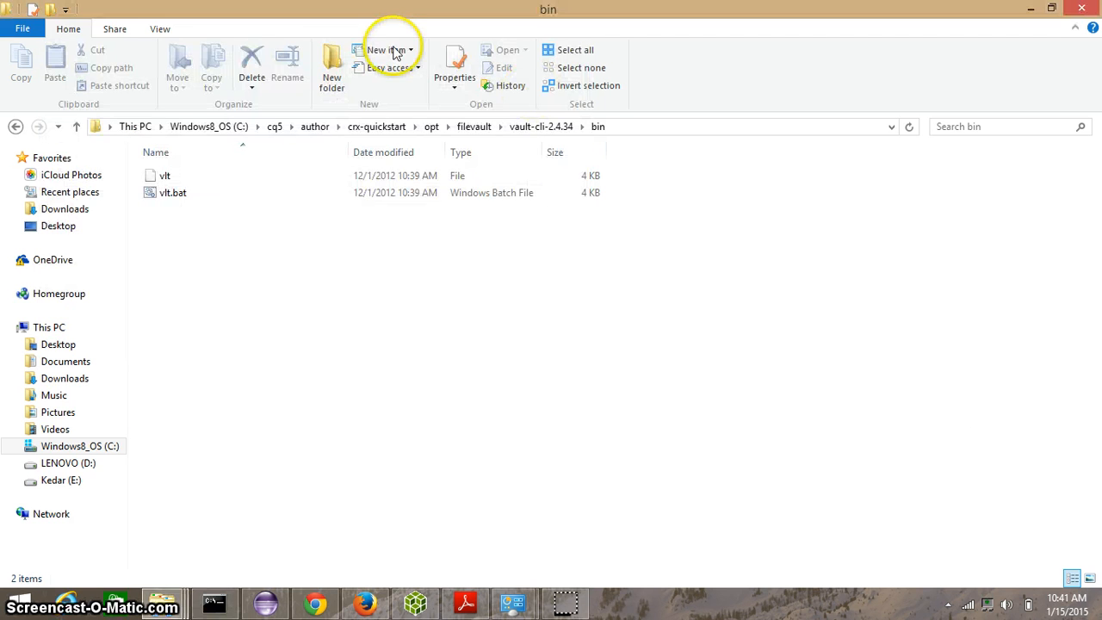
key(alt+Tab)
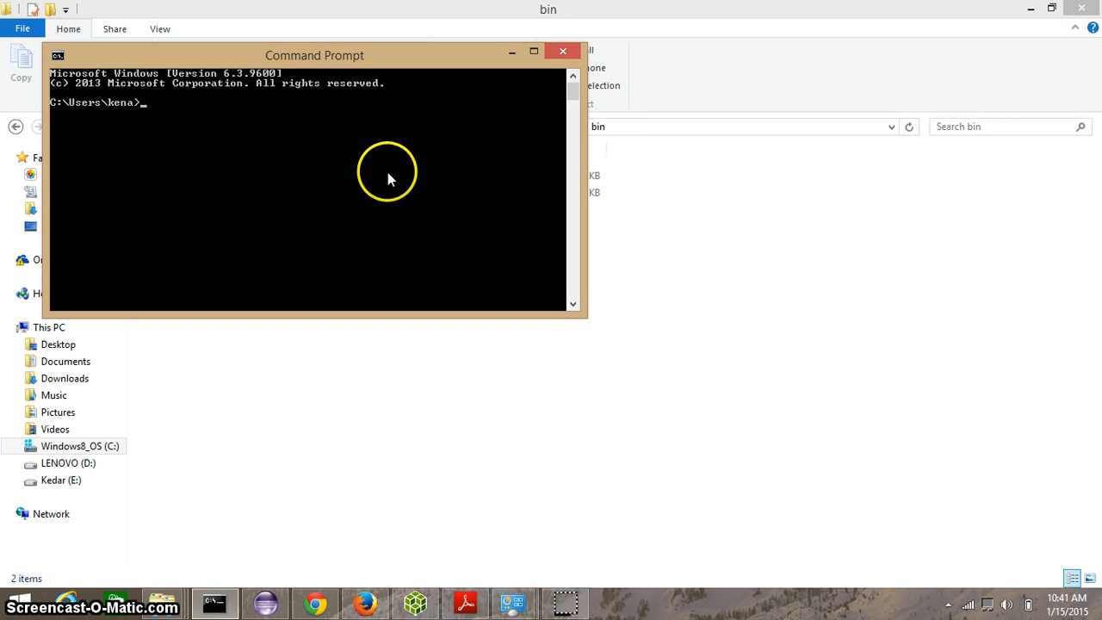
text(vlt)
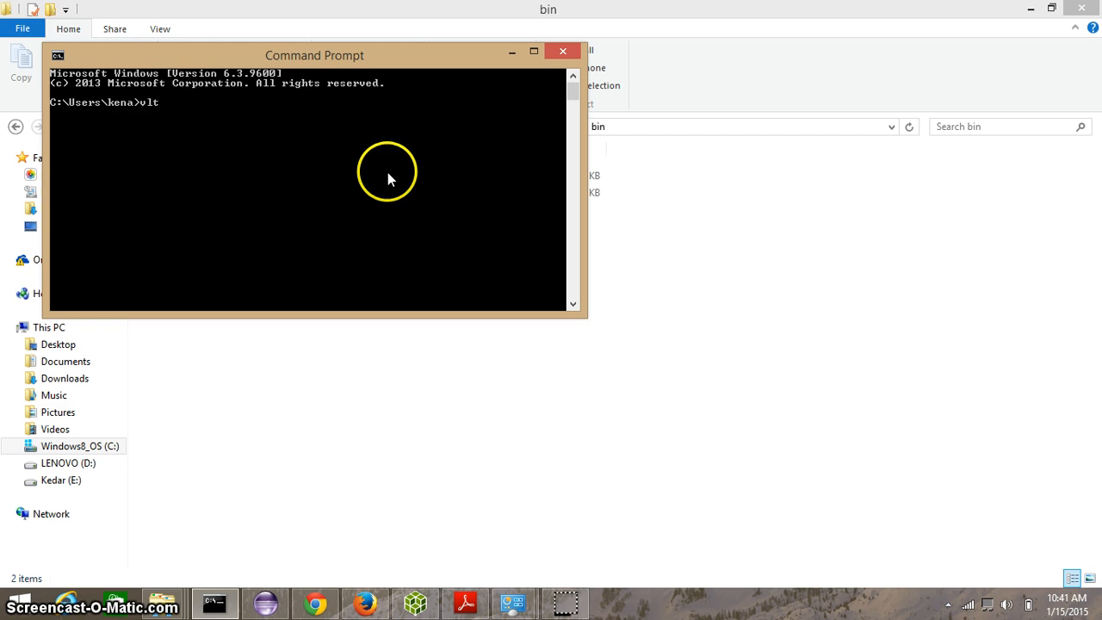
key(Return)
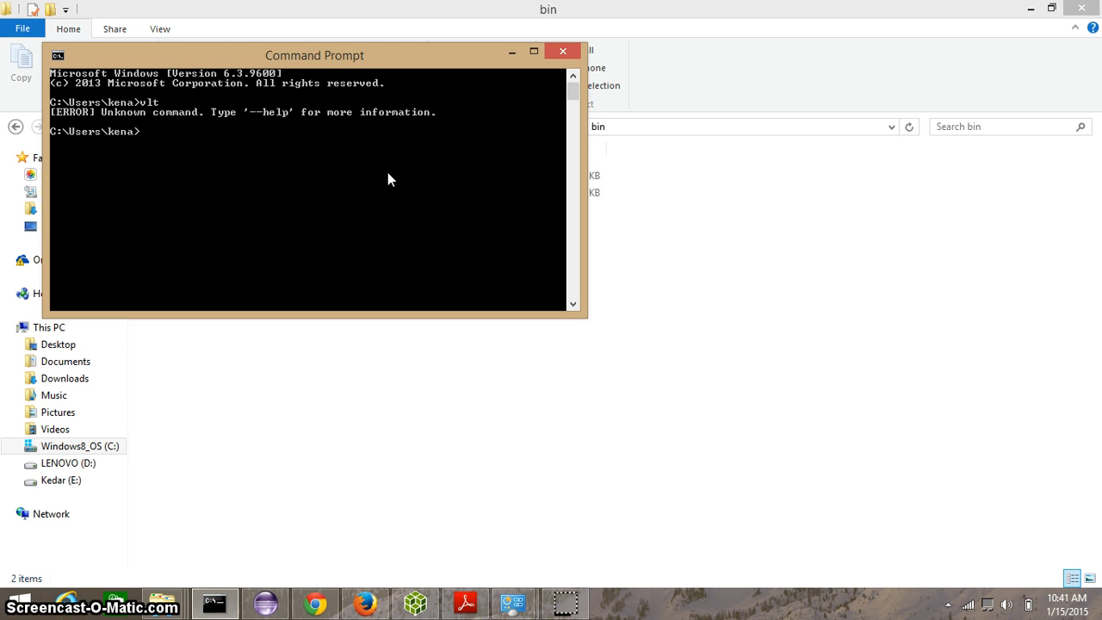
Step: Run vlt --help in the Command Prompt, read its output from the top, and close the window
text(vlt --help)
key(Return)
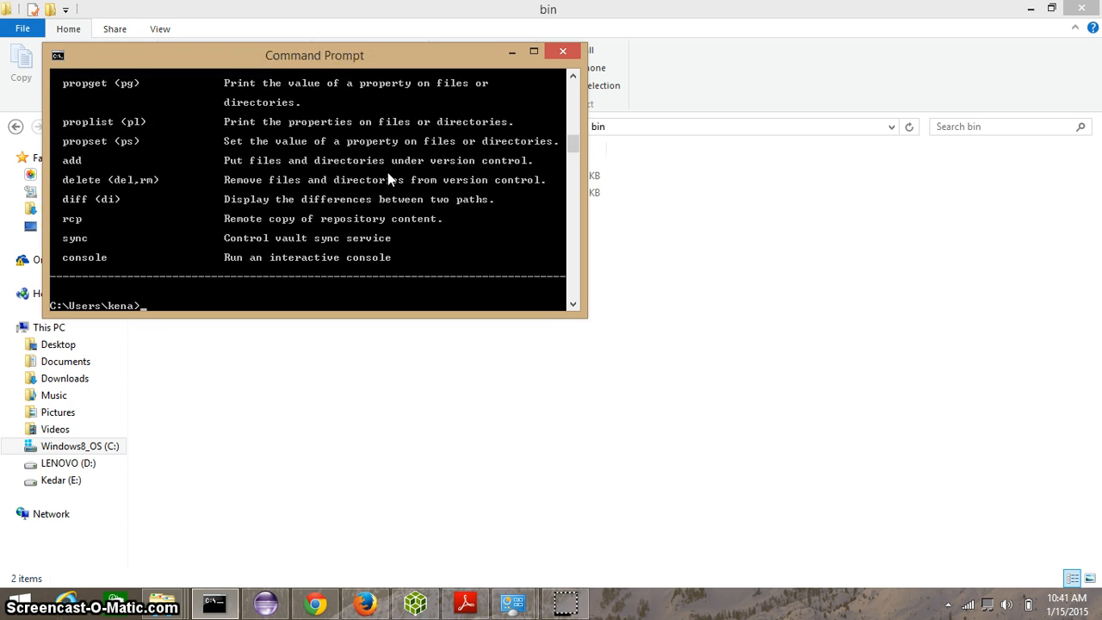
click(533, 51)
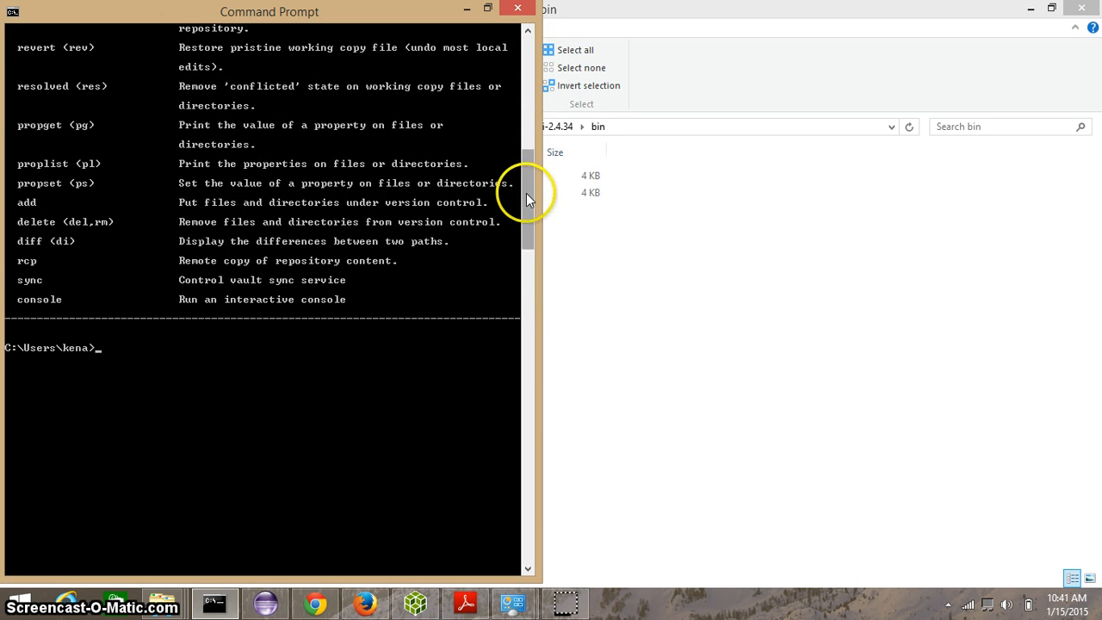
drag(526, 193, 527, 79)
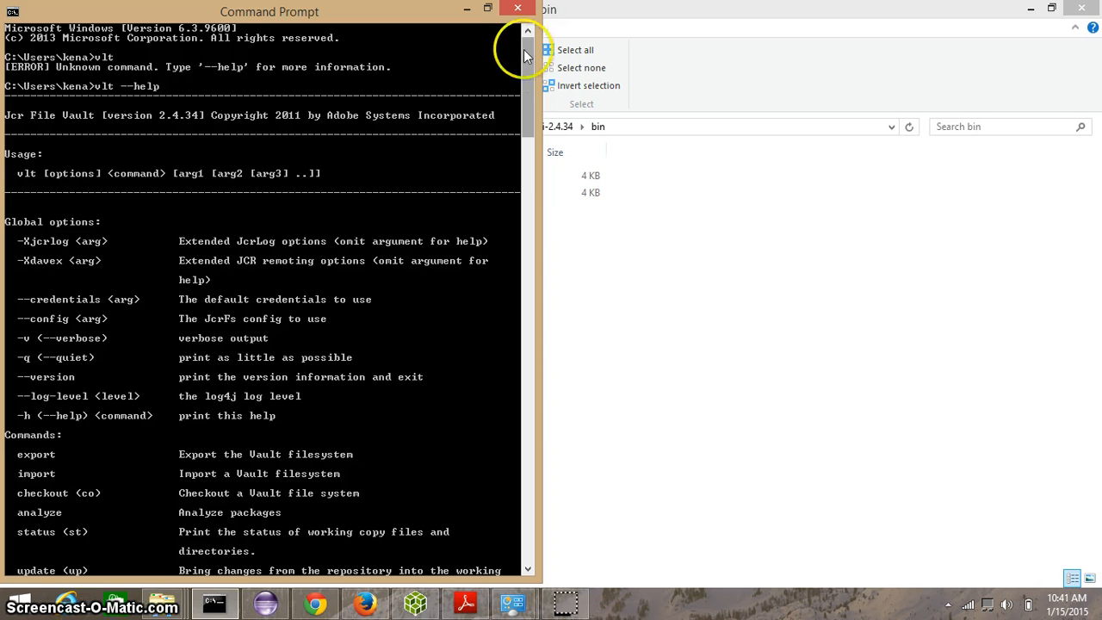
click(521, 11)
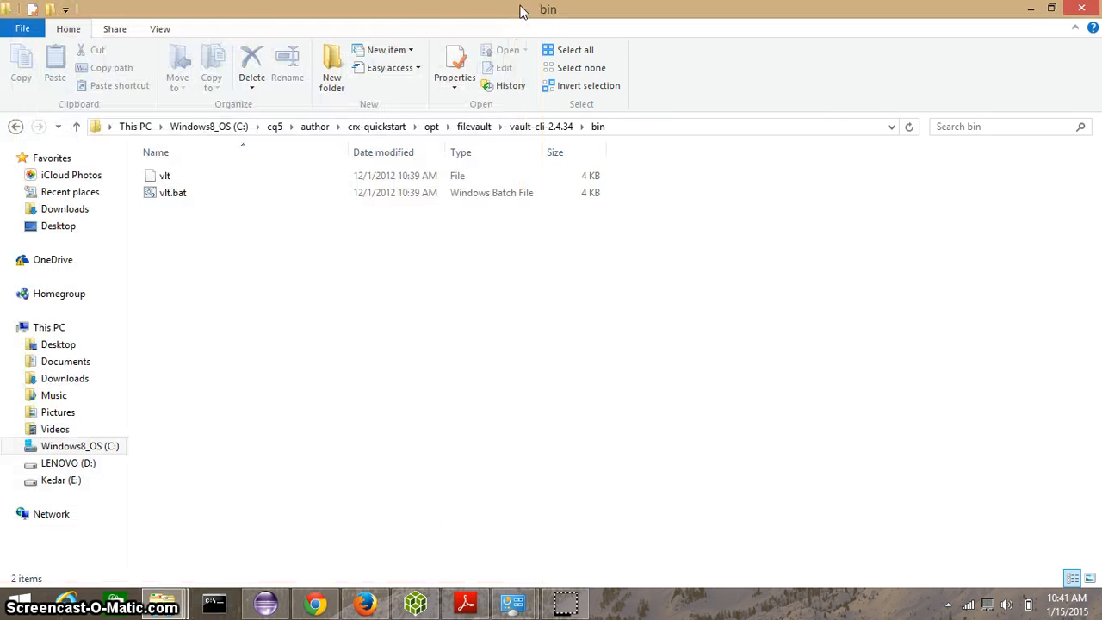
Step: Switch to Eclipse and expand the content project down to src/main/content/jcr_root/apps/myproject/components
click(267, 603)
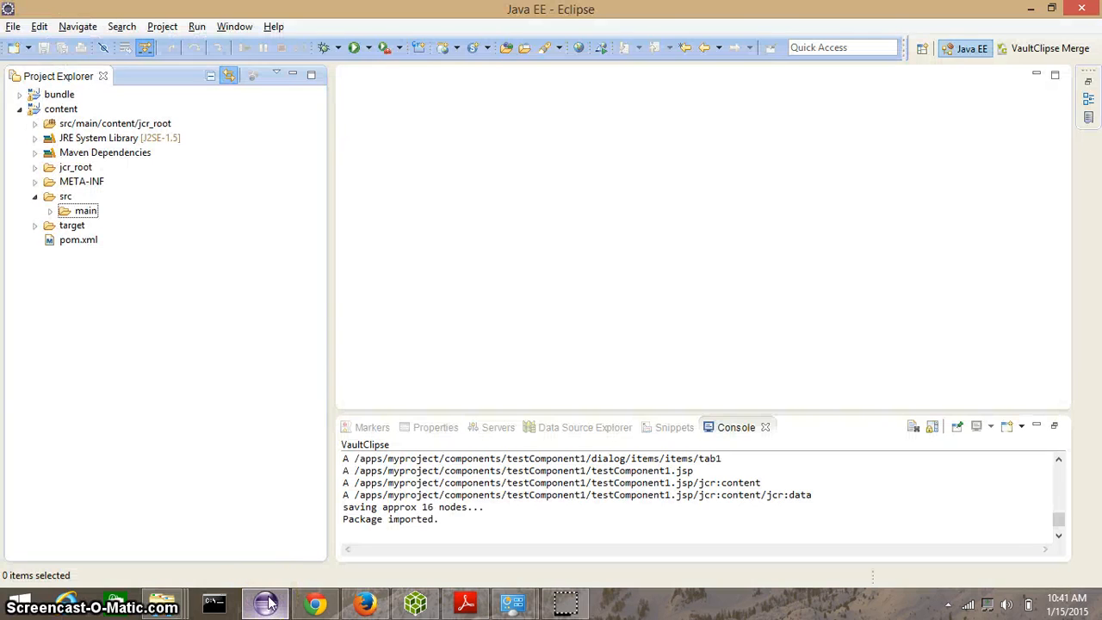
click(52, 212)
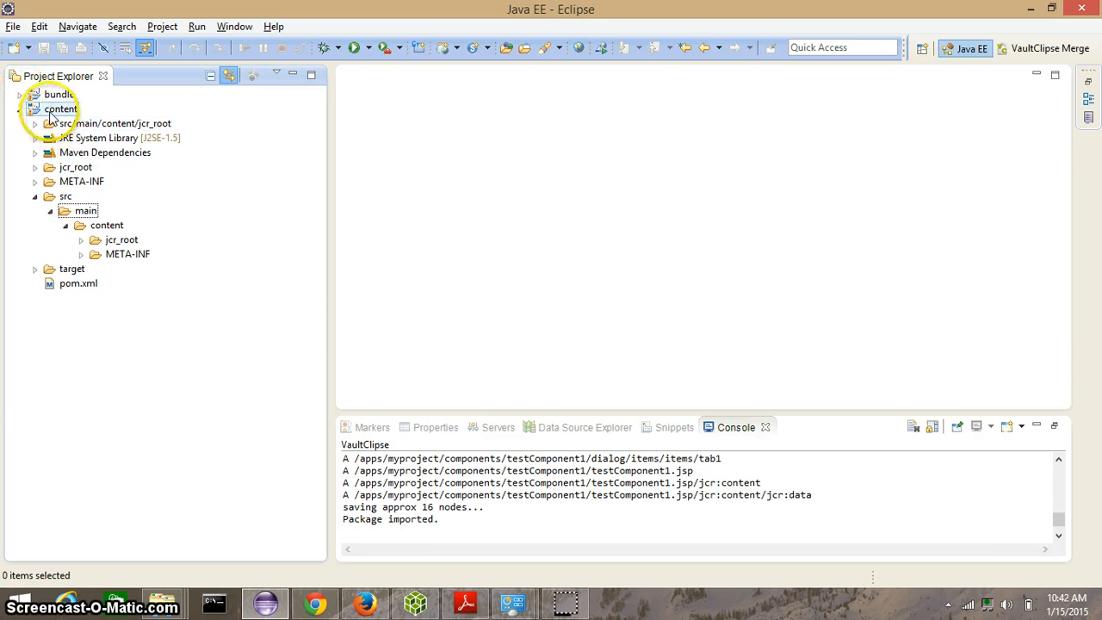
click(67, 226)
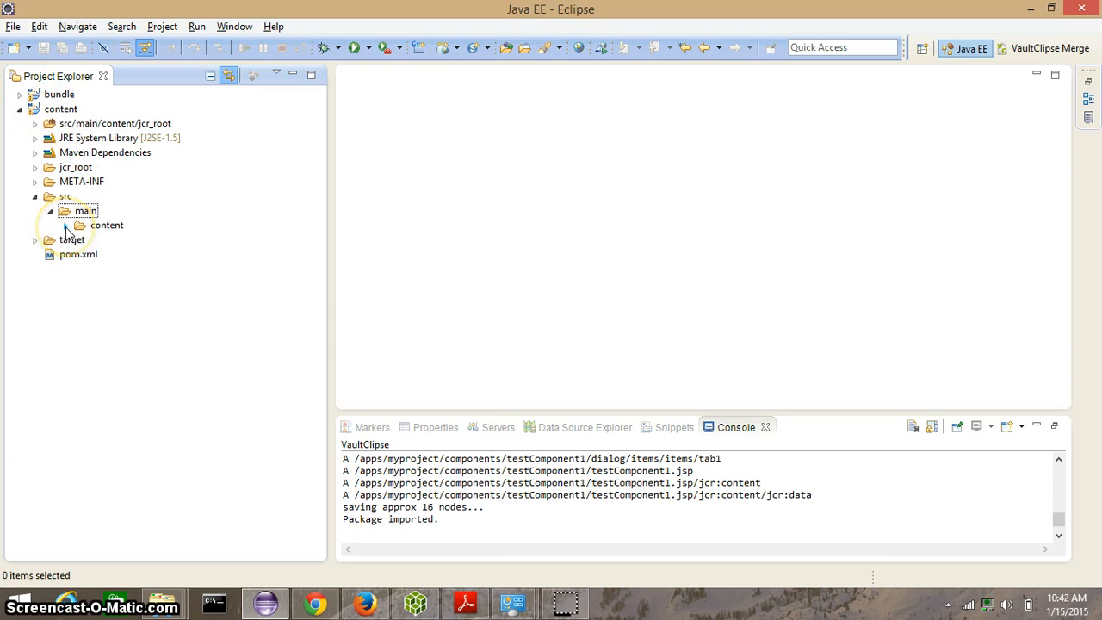
click(67, 226)
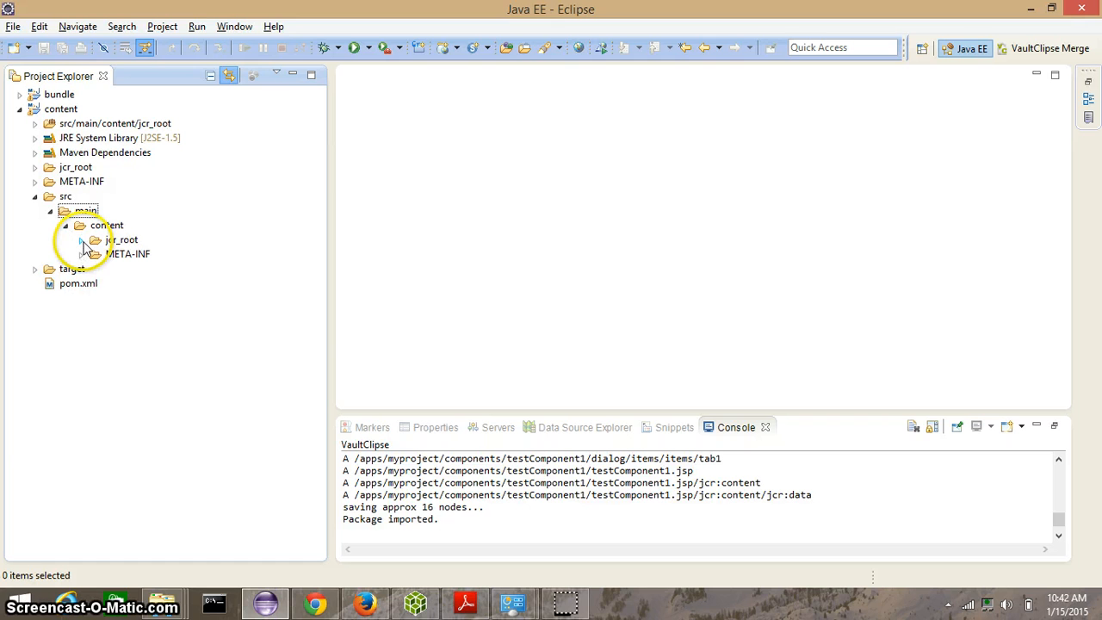
click(81, 239)
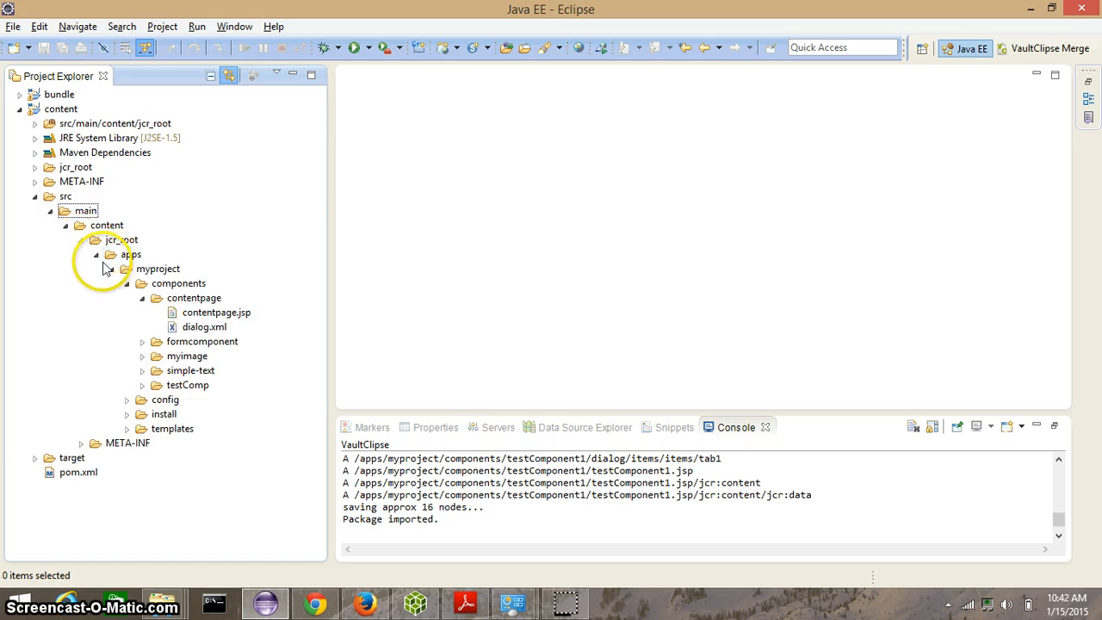
click(97, 256)
click(96, 255)
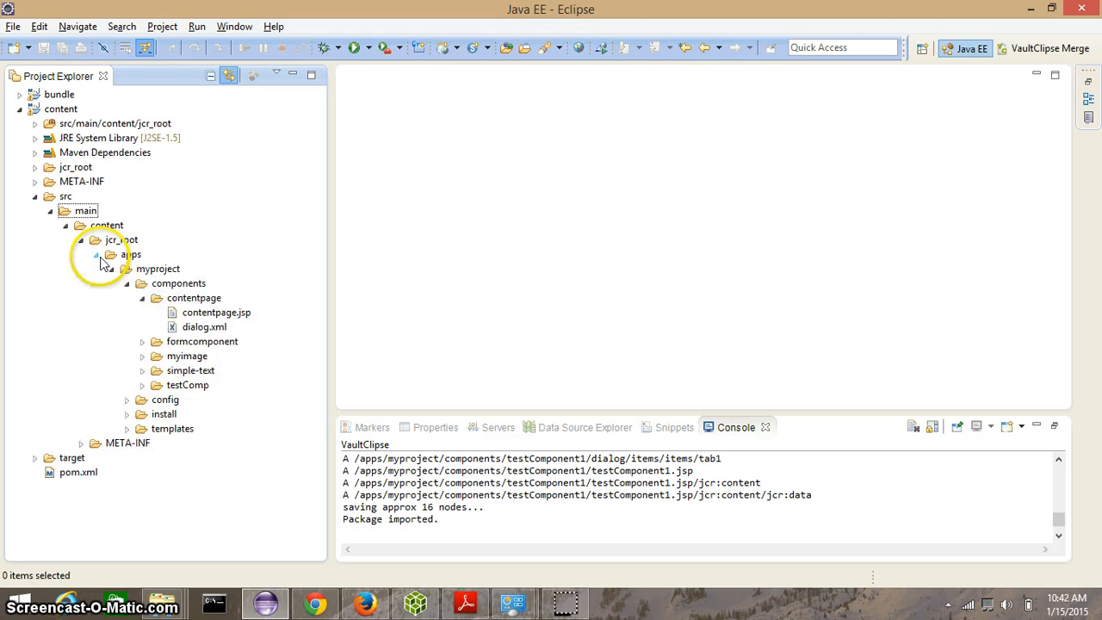
click(111, 268)
click(112, 268)
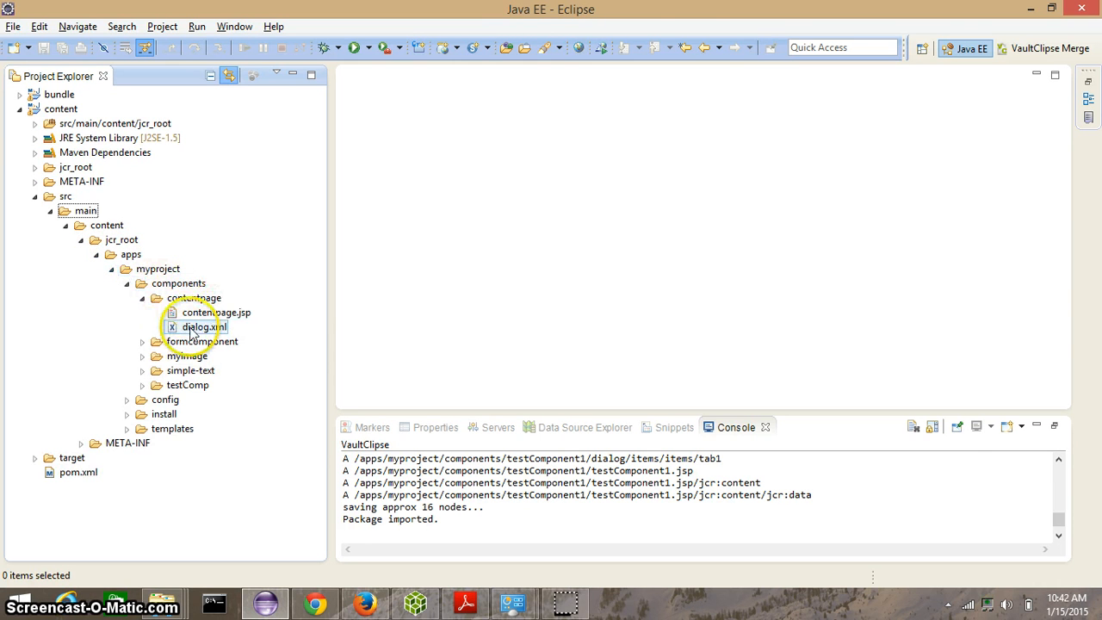
click(142, 298)
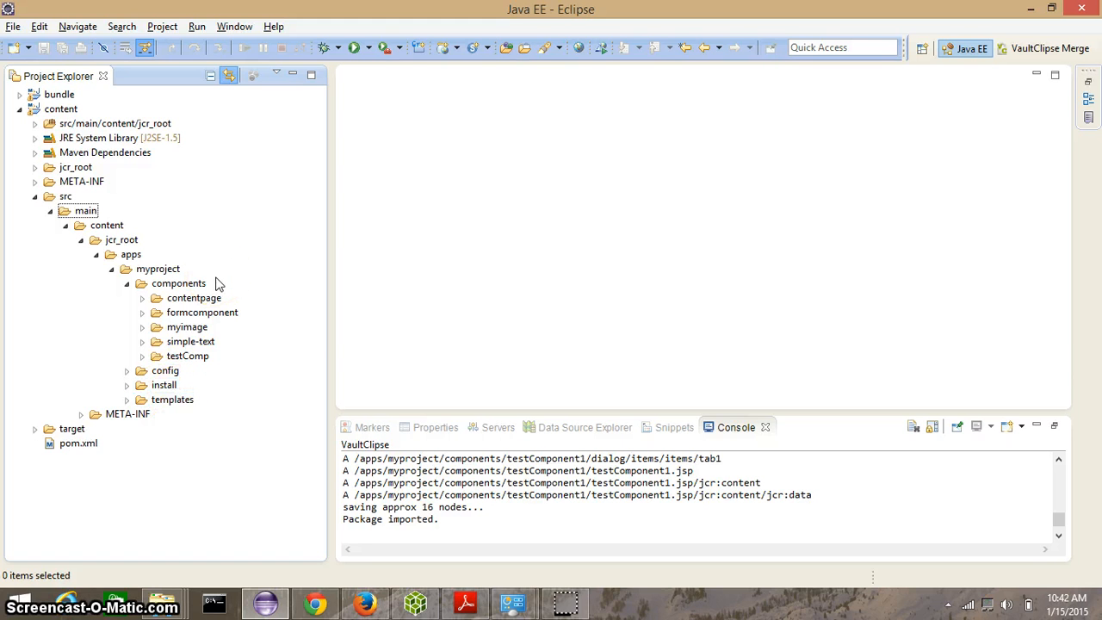
Step: Open the Eclipse Marketplace, search for vaultclipse, and close the marketplace dialog
click(273, 27)
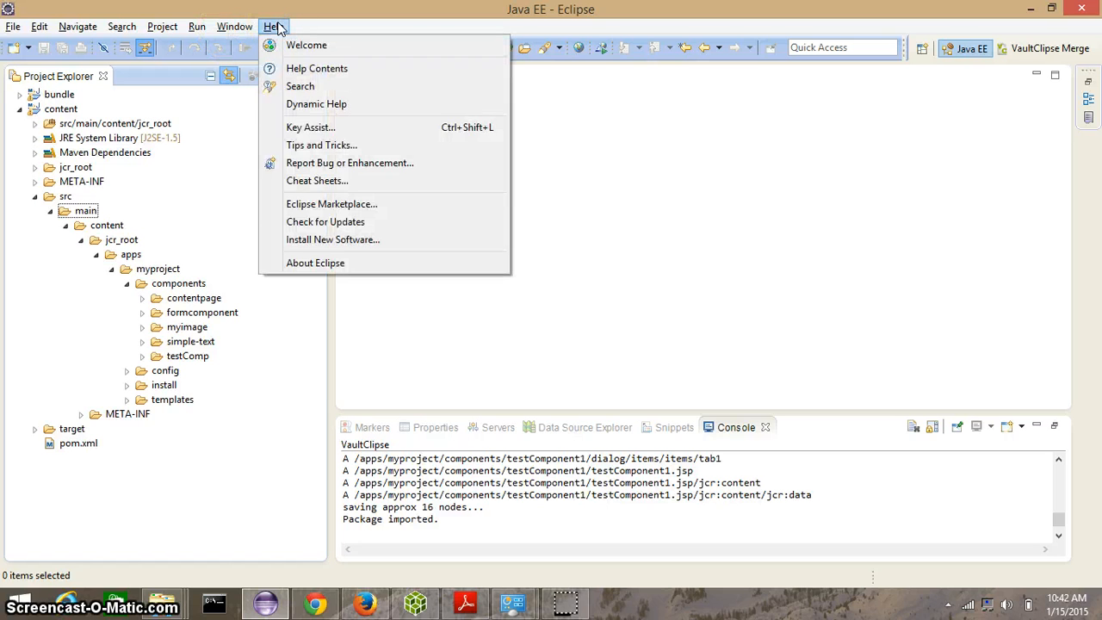
click(289, 207)
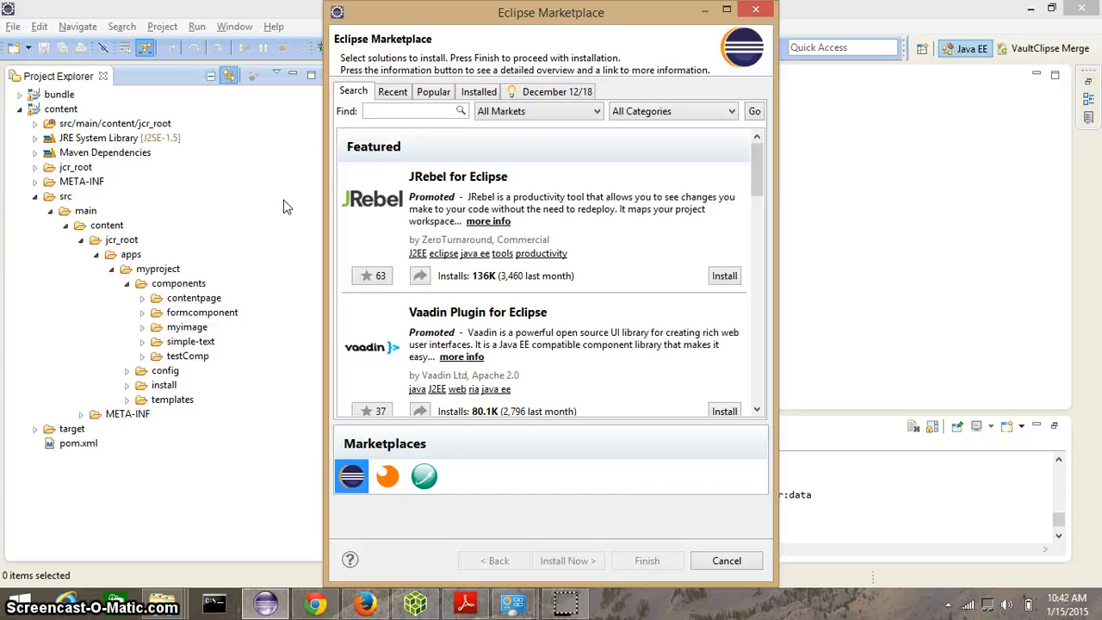
click(412, 111)
text(va)
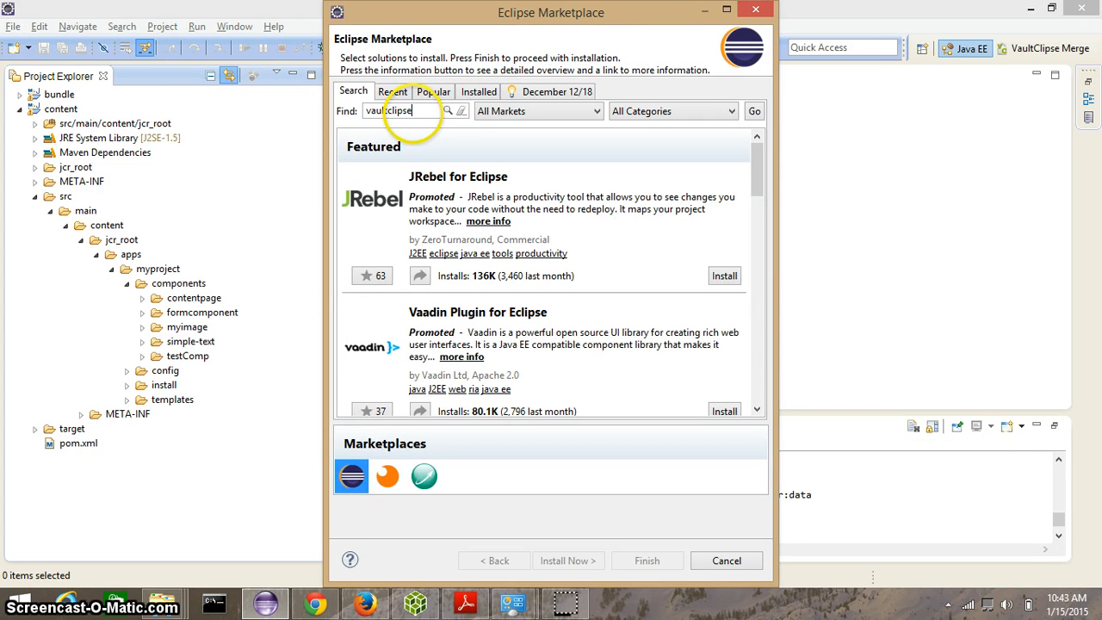
text(ultclipse)
click(444, 110)
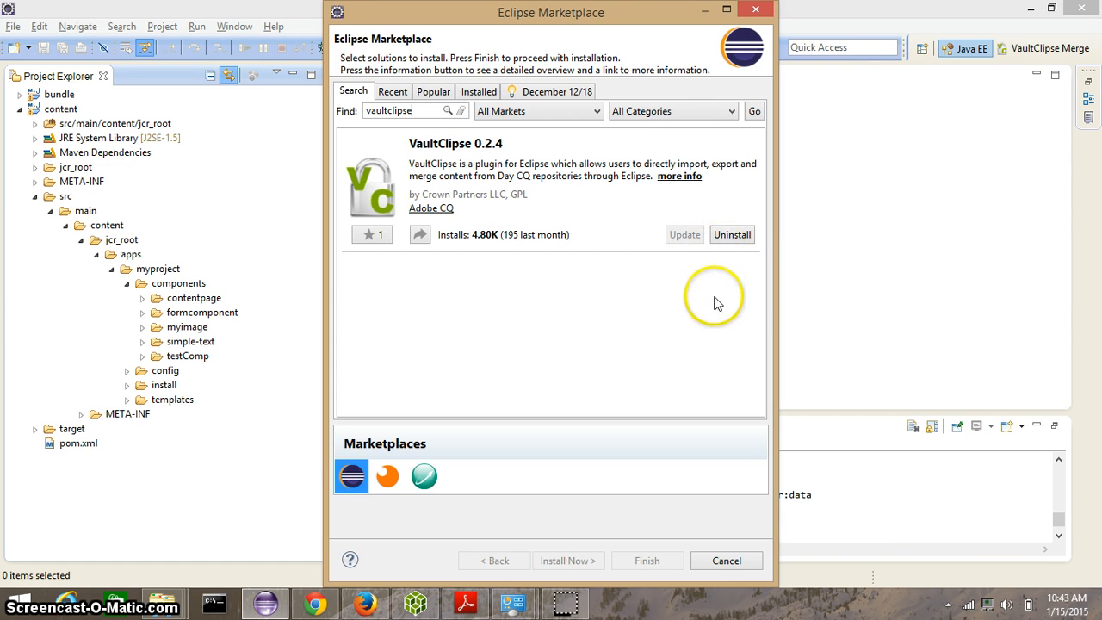
click(728, 560)
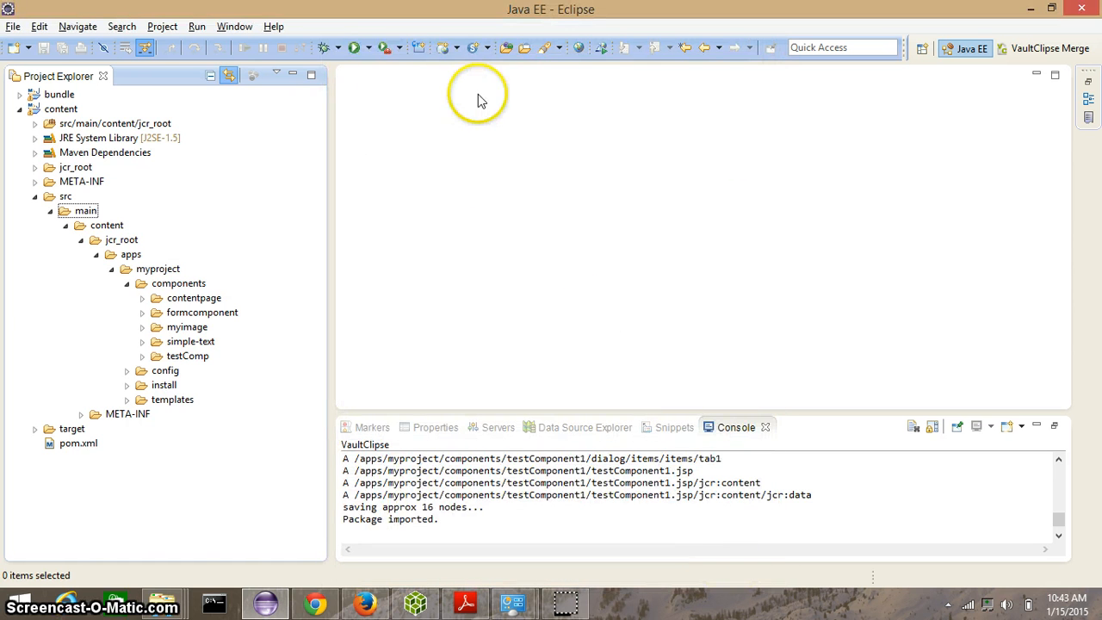
Step: Open the VaultClipse preferences, compare the Vault Directory with the vault-cli-2.4.34 folder in Explorer, and close with OK
click(235, 27)
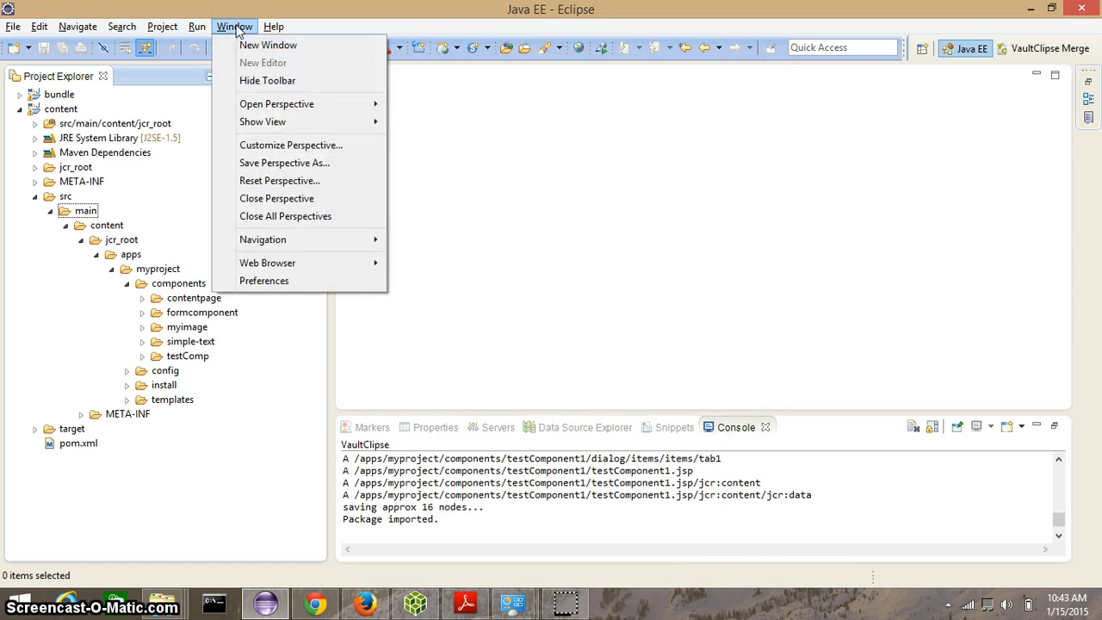
click(276, 280)
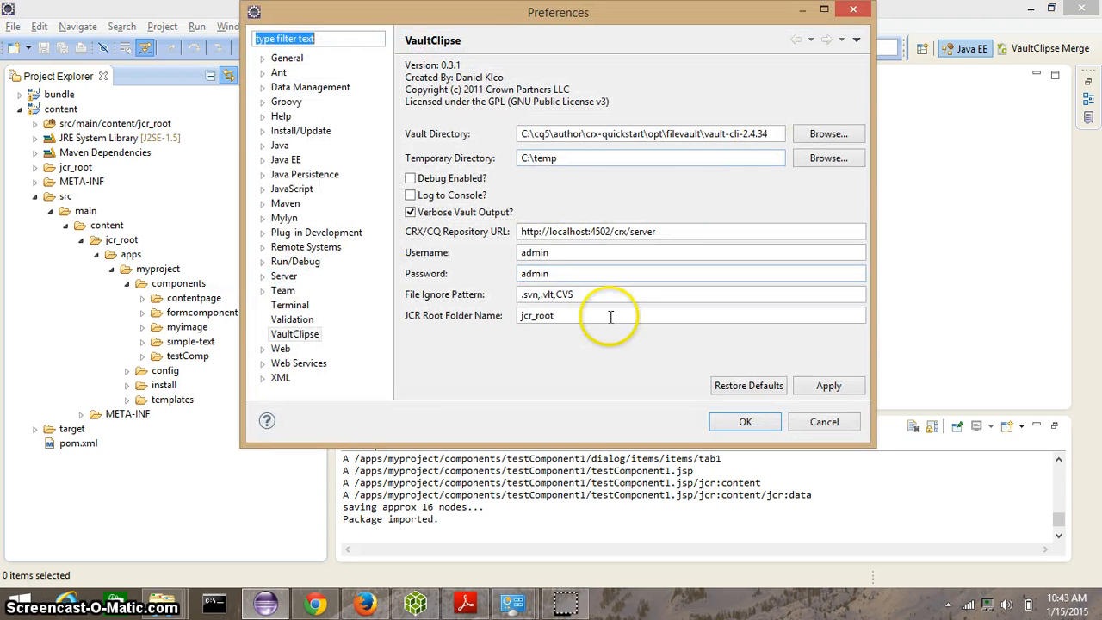
click(293, 339)
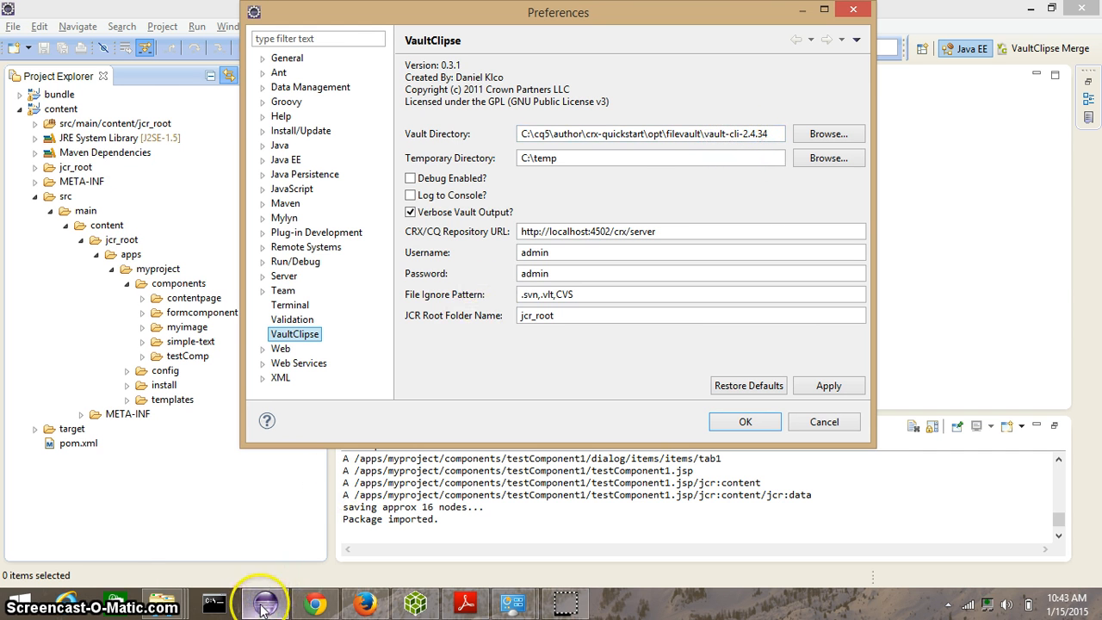
mouse_move(176, 607)
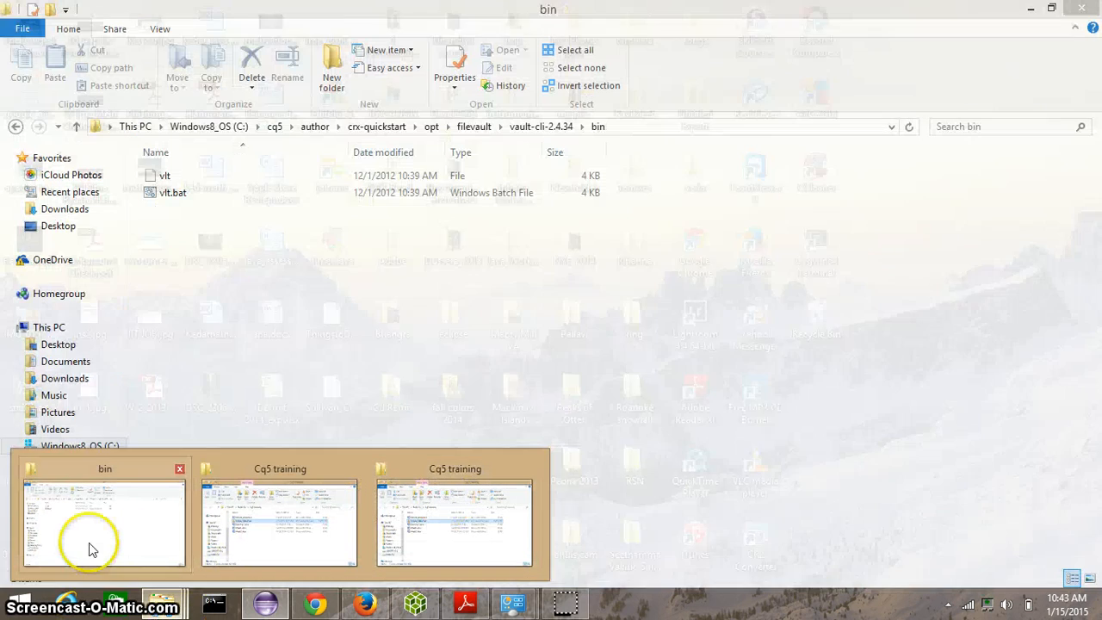
click(92, 549)
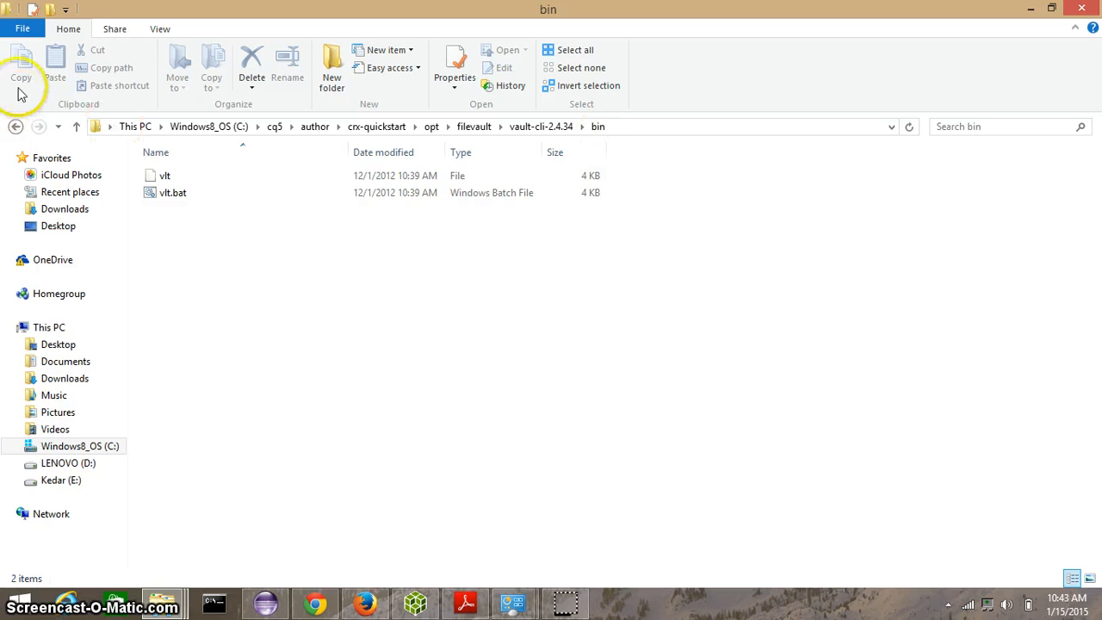
click(16, 124)
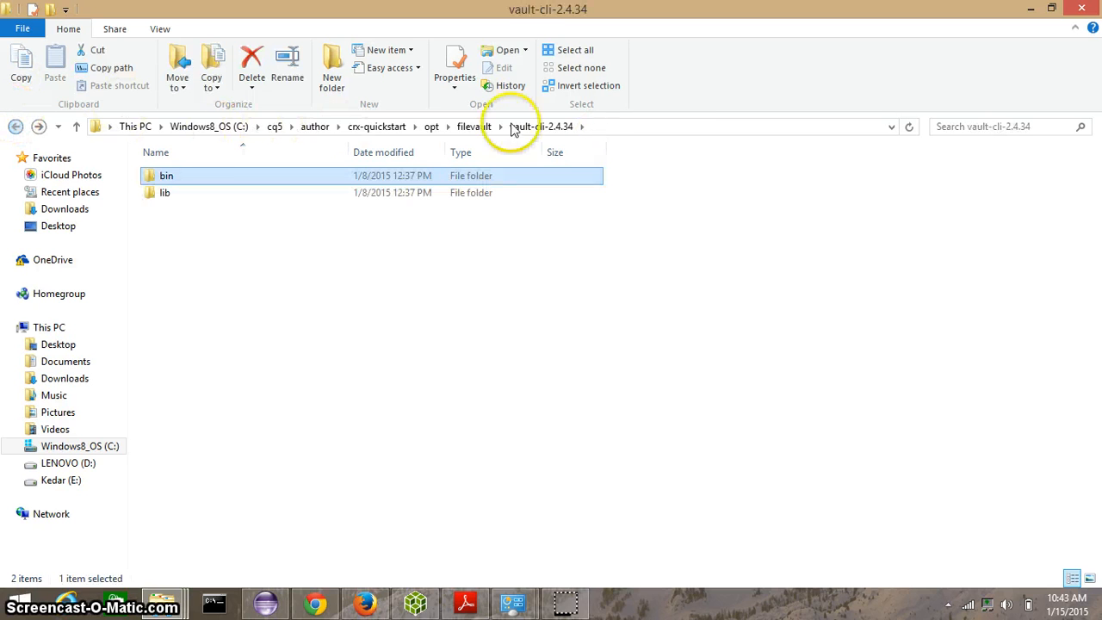
click(611, 129)
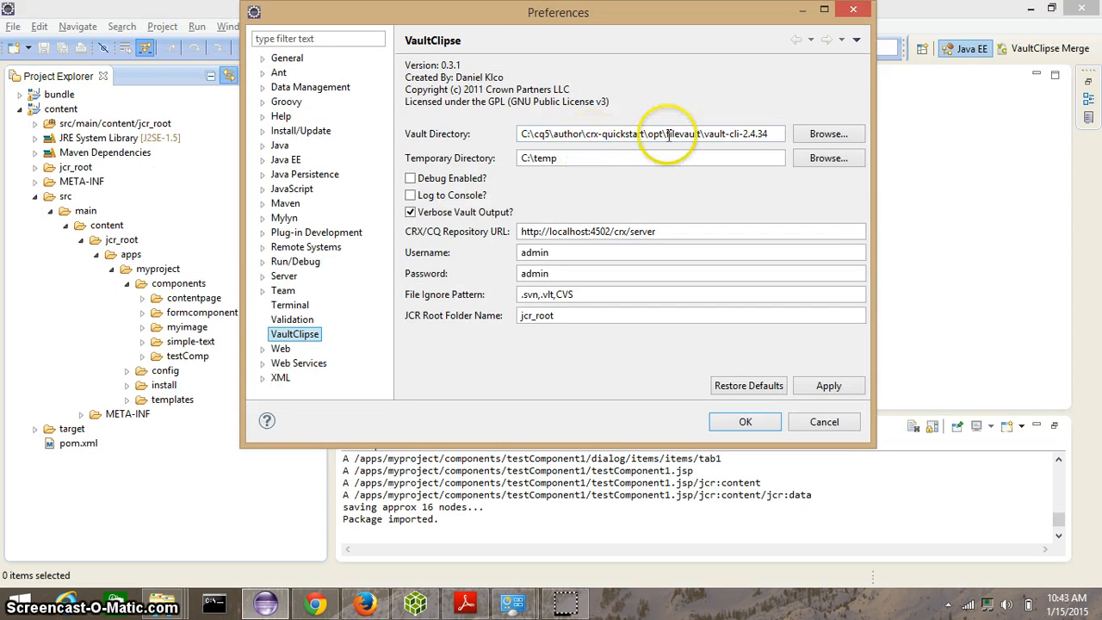
double_click(629, 155)
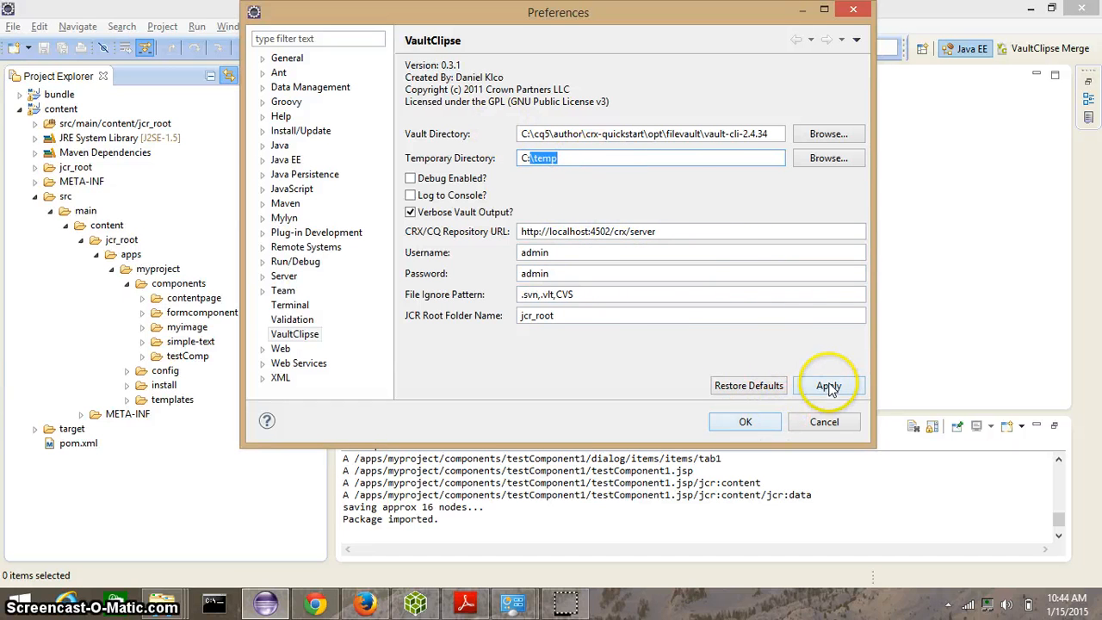
click(745, 422)
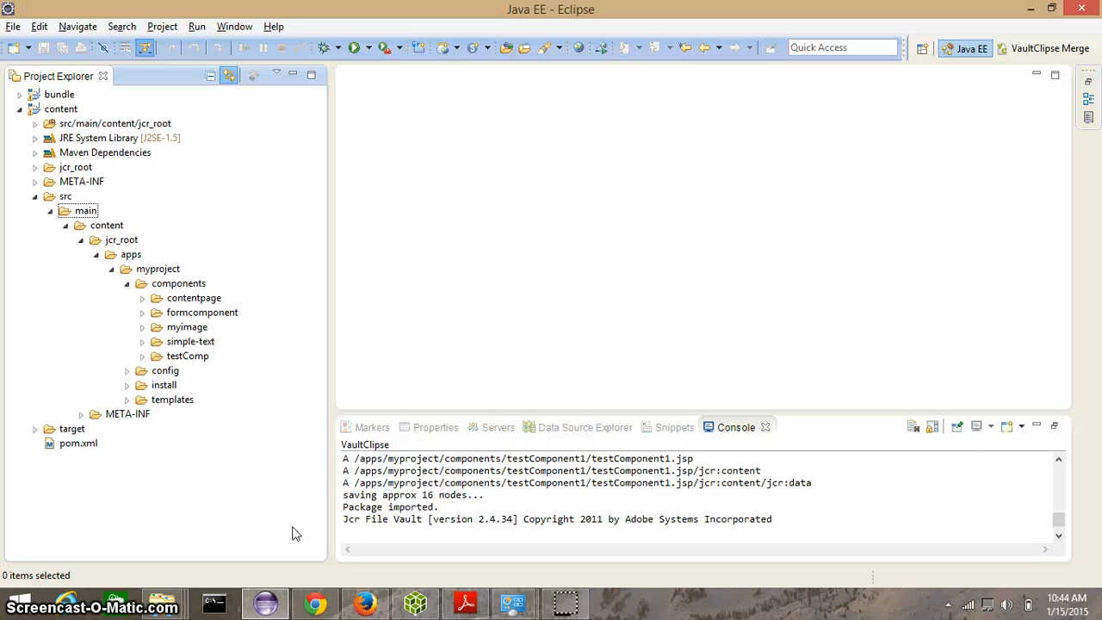
Step: Create a new folder named testComponent inside the myproject components folder
click(191, 289)
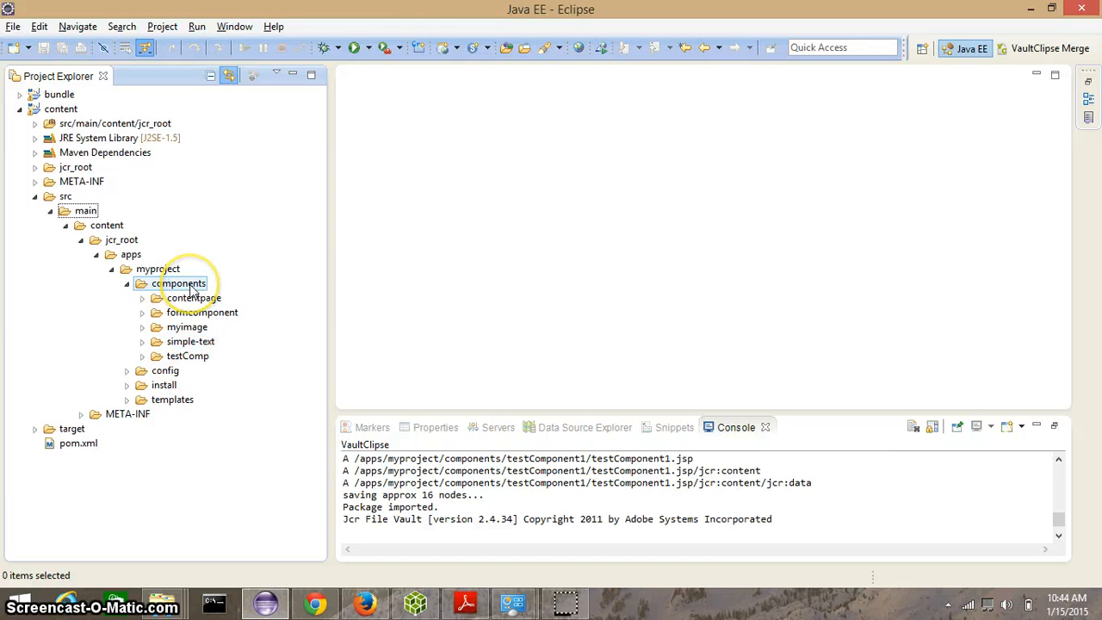
click(191, 288)
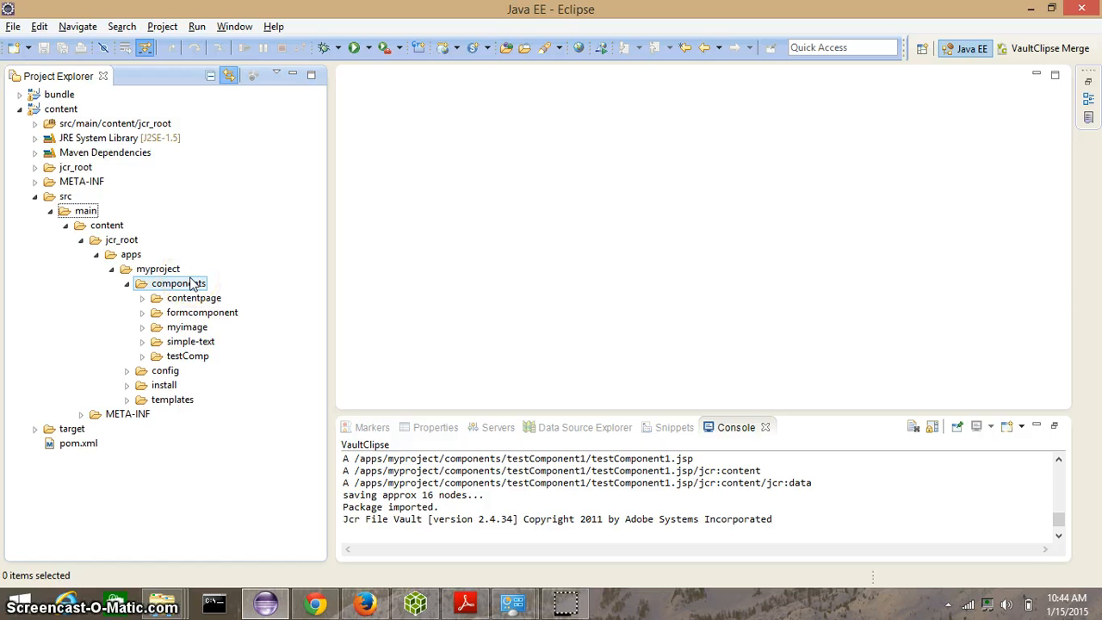
right_click(191, 284)
mouse_move(413, 117)
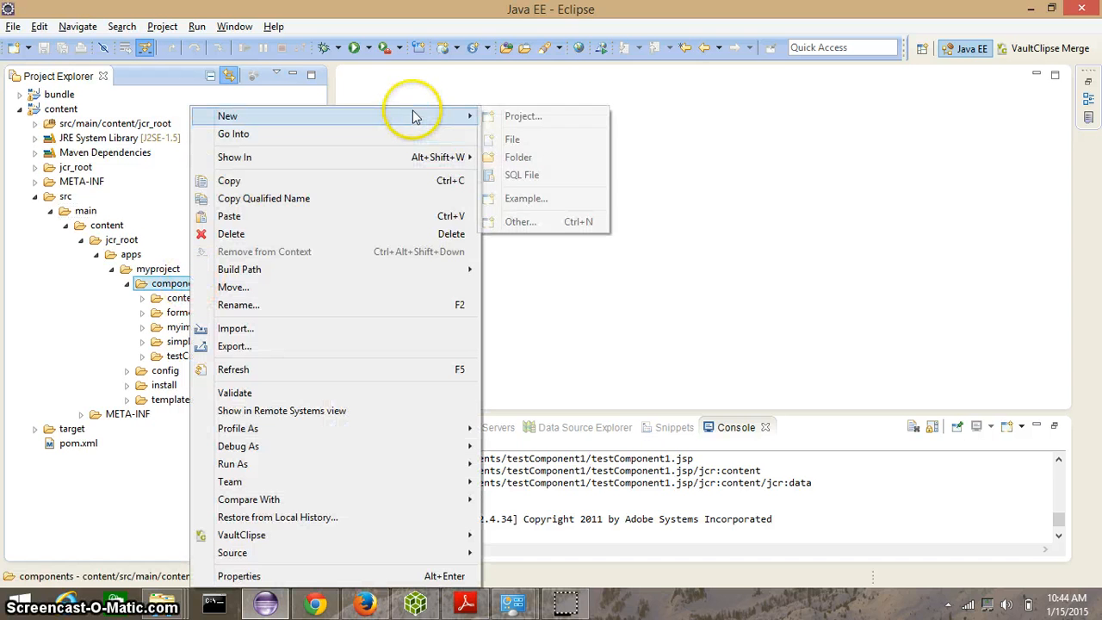
click(531, 163)
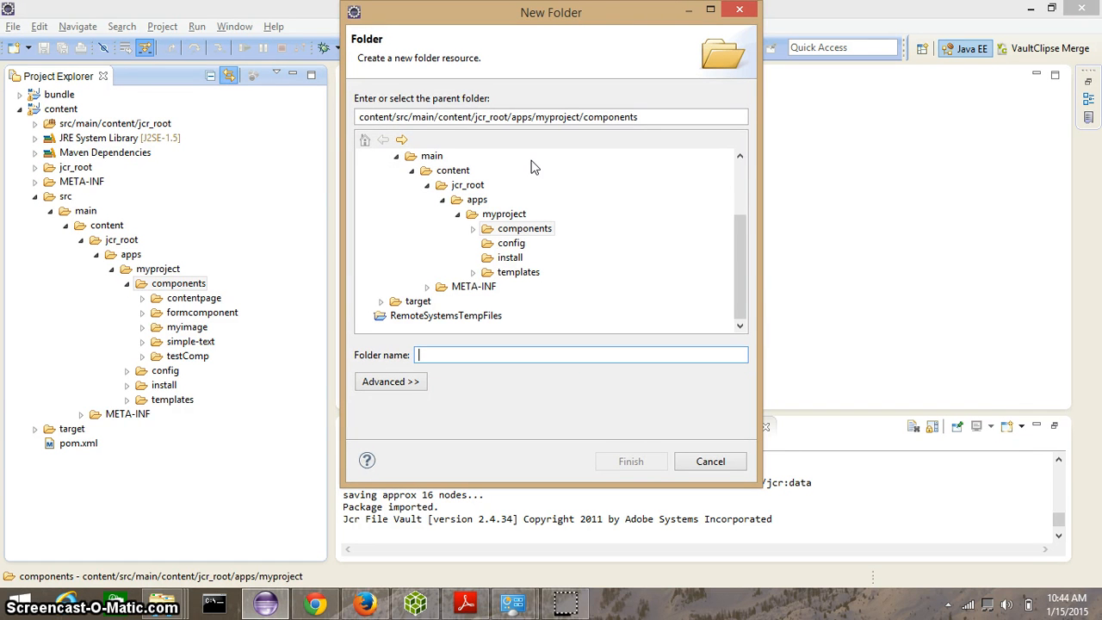
text(test)
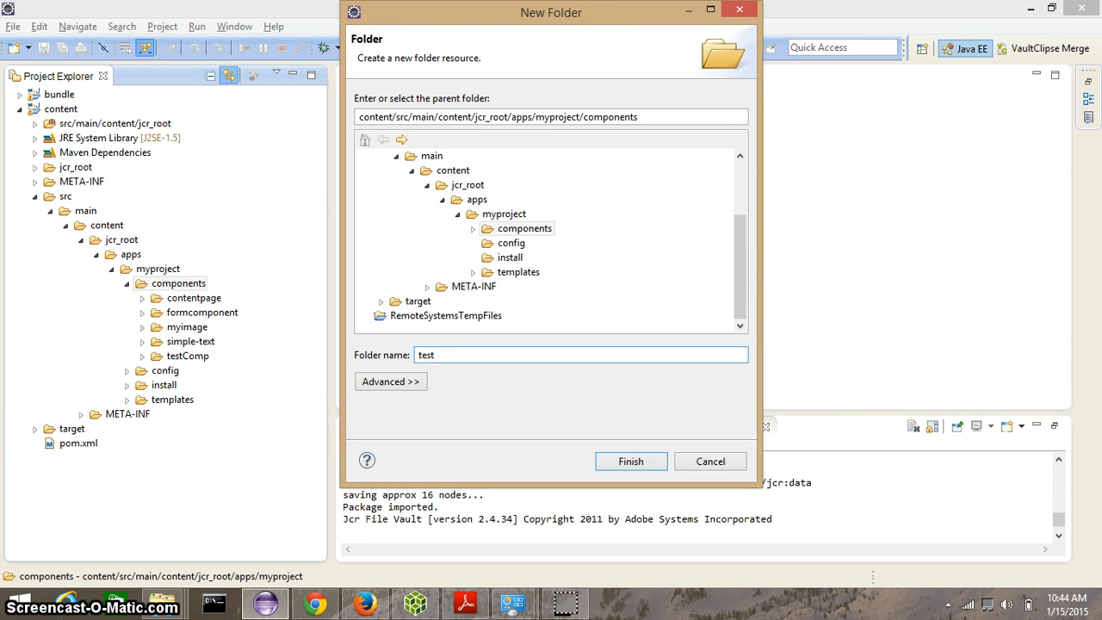
text(Component)
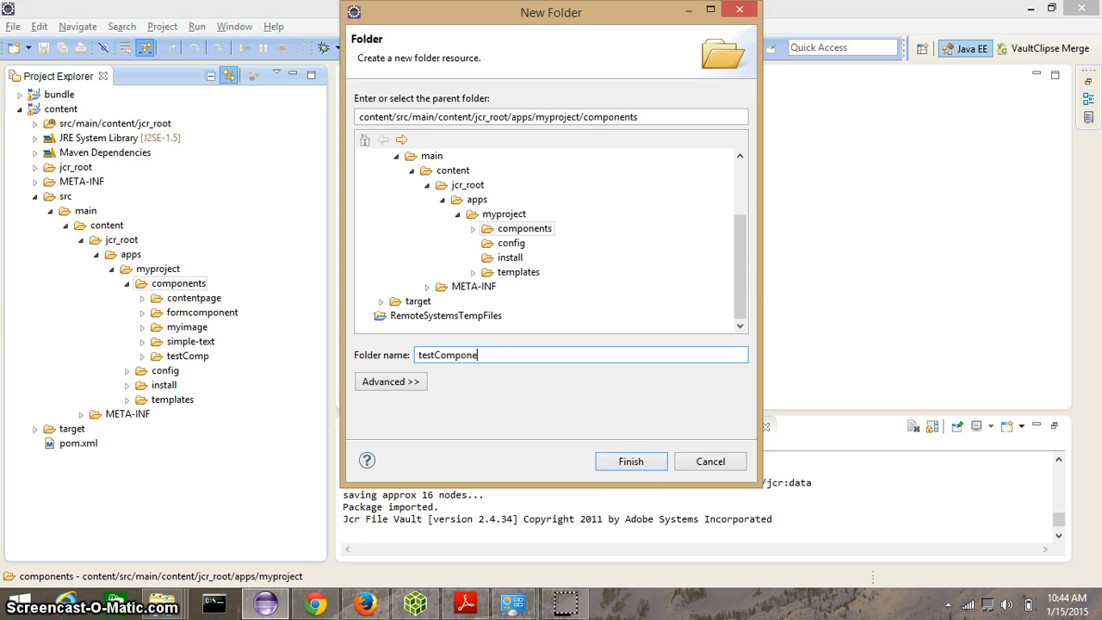
click(627, 460)
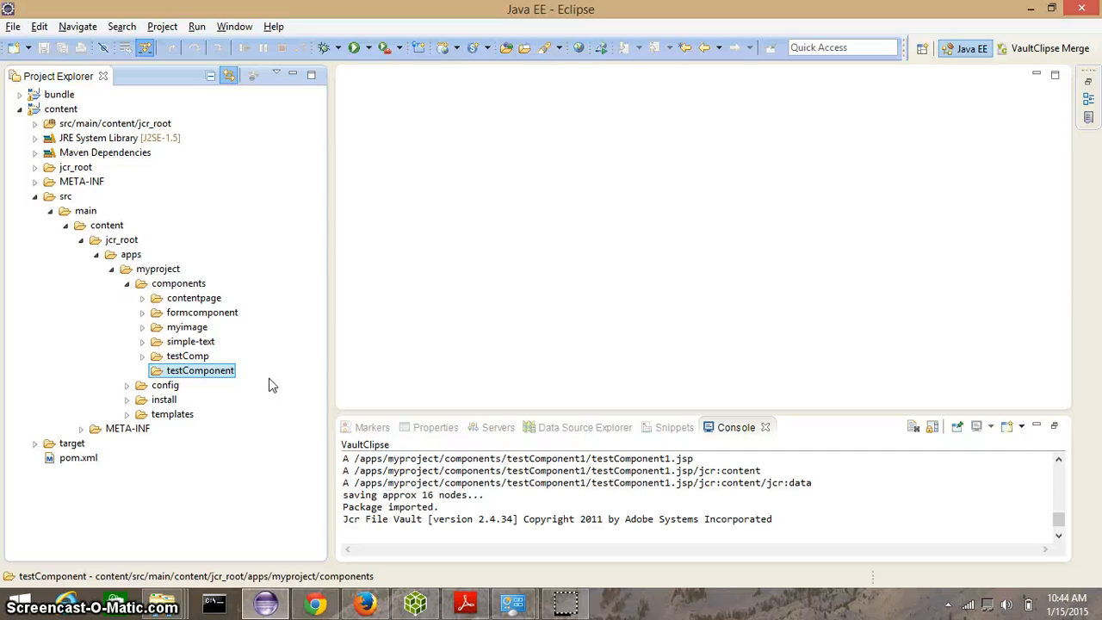
Step: Create a new file named .content.xml inside the testComponent folder
click(222, 374)
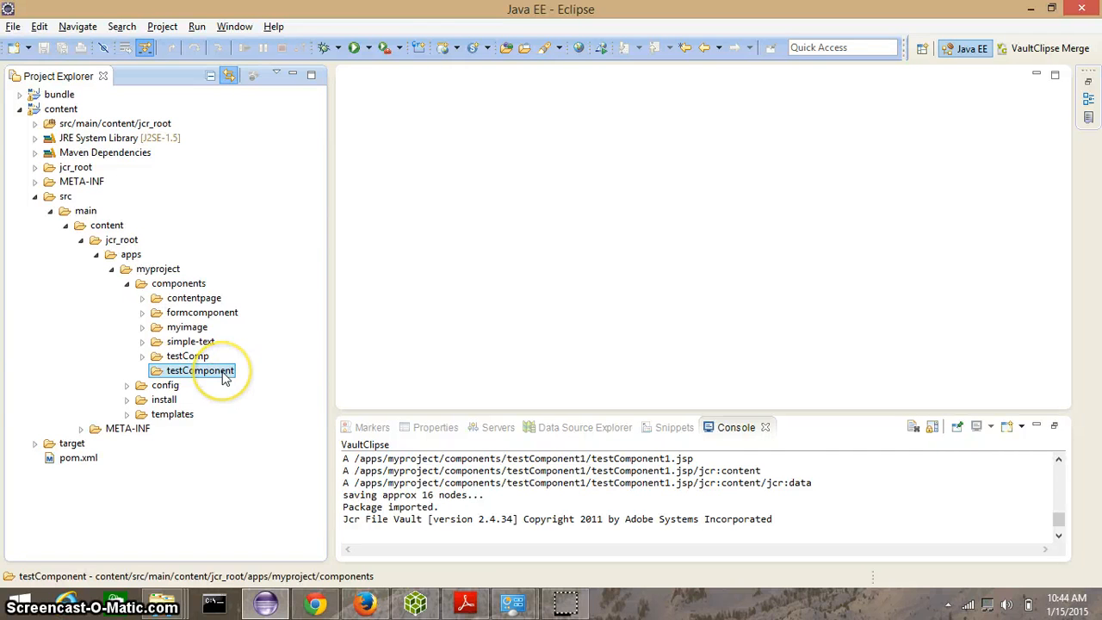
right_click(222, 378)
click(373, 120)
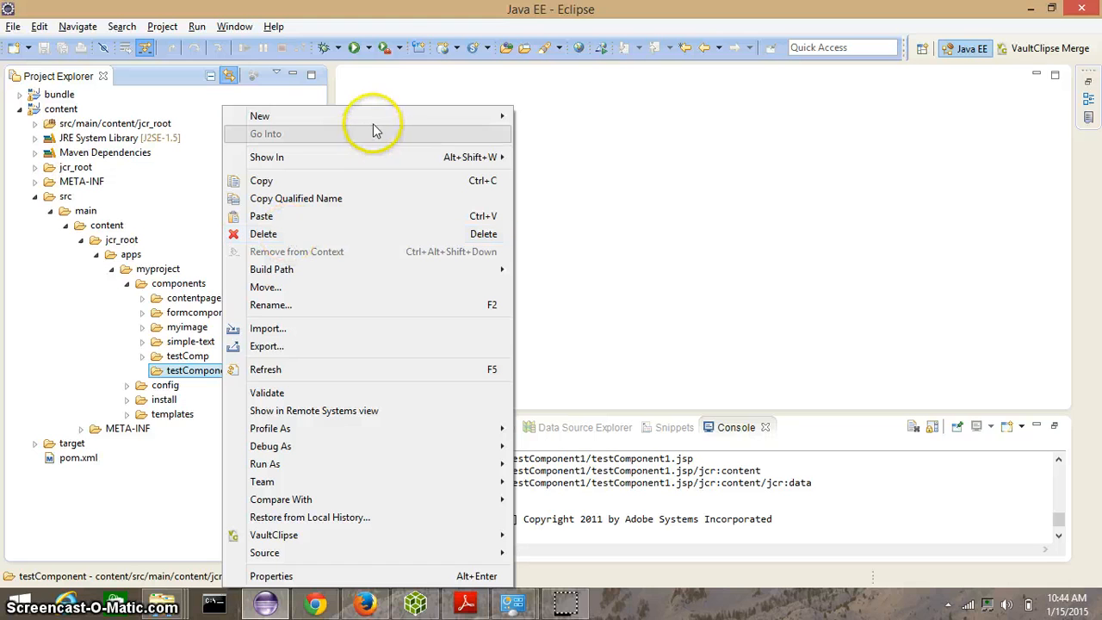
click(567, 136)
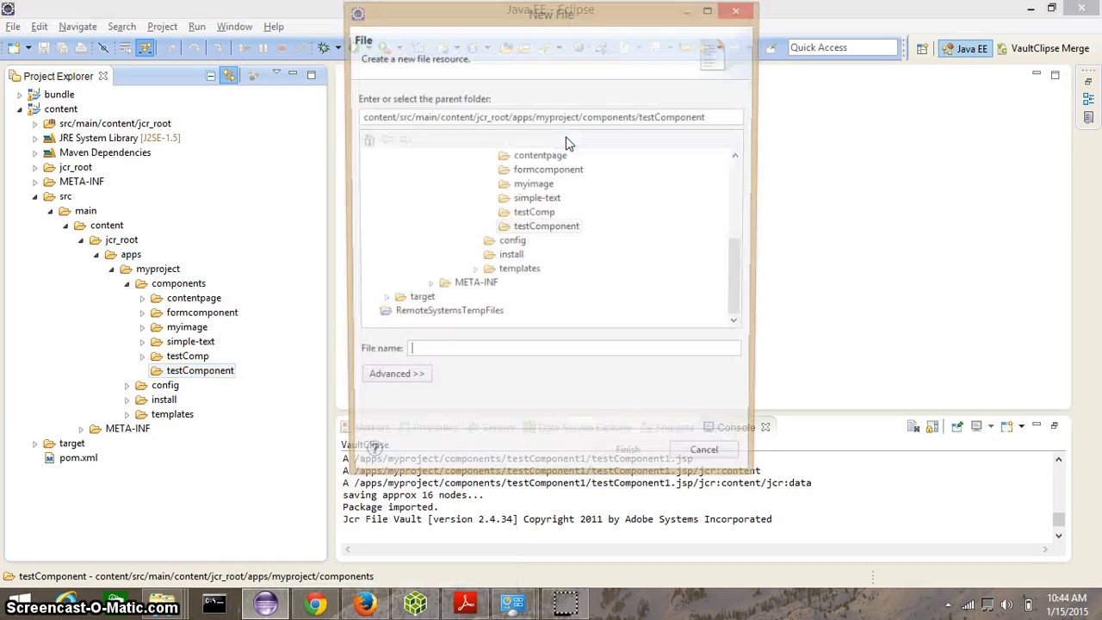
text(.cont)
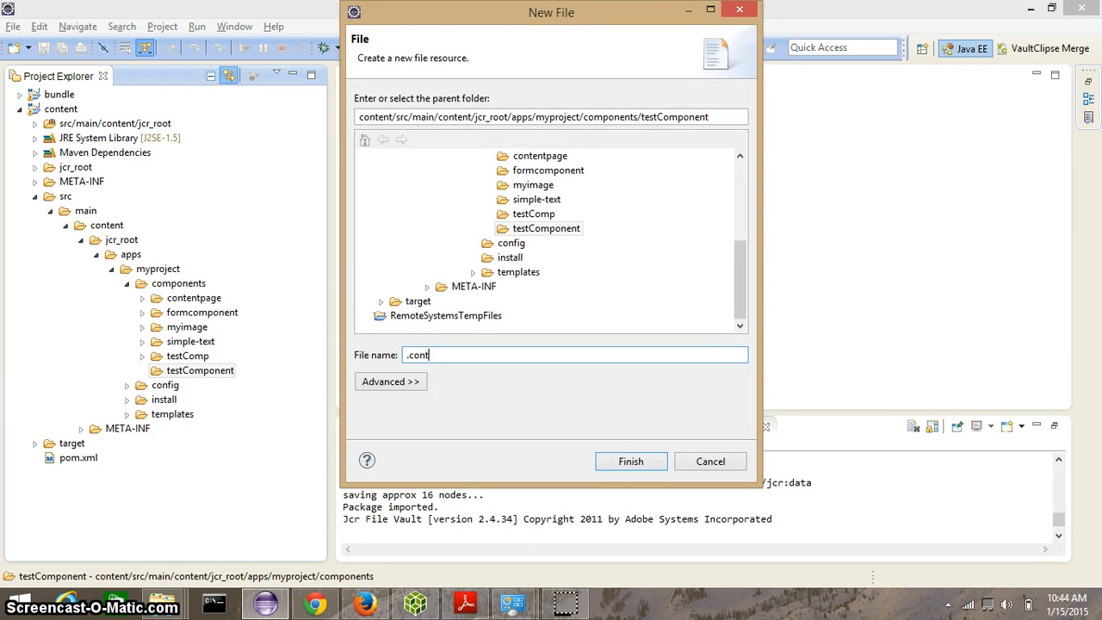
text(ent.xml)
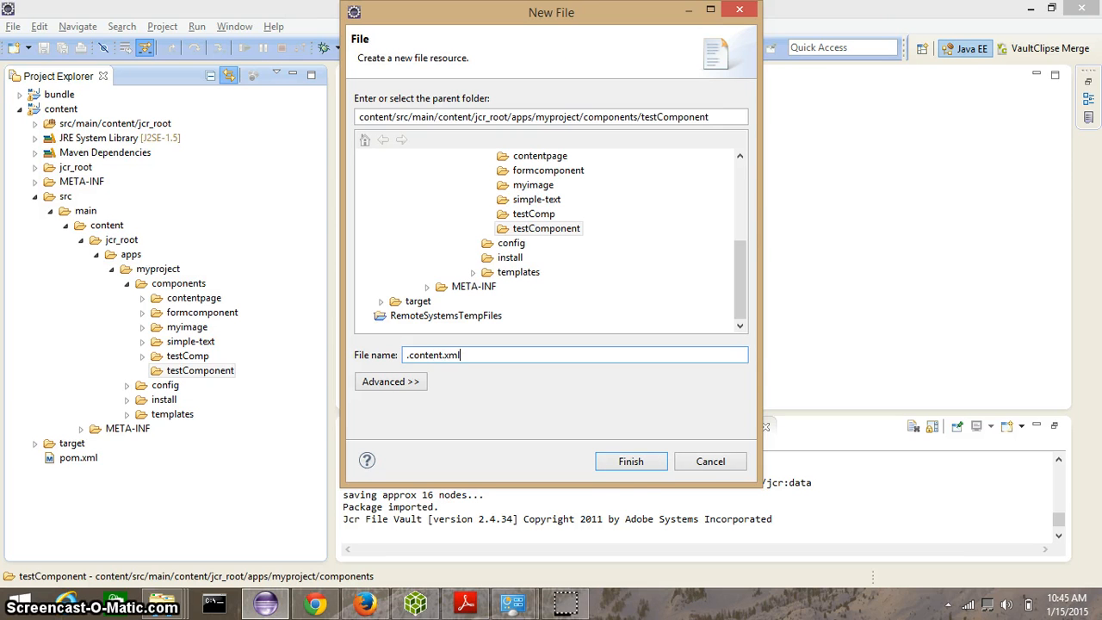
click(620, 462)
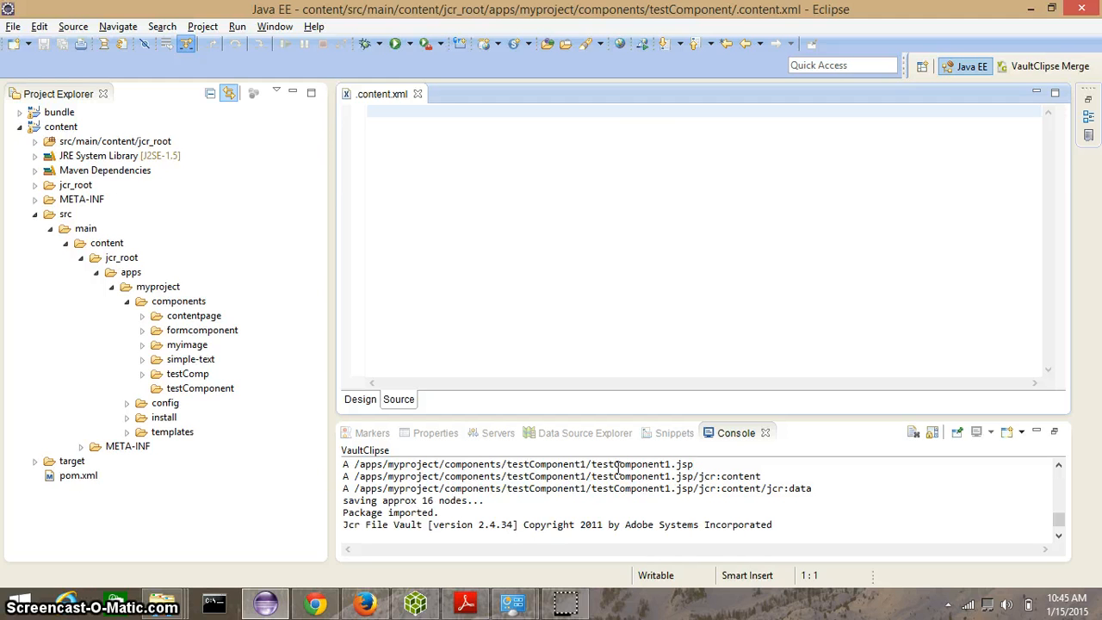
Step: Open the contentpage component's .content.xml file through Open Resource
click(422, 283)
click(189, 332)
click(192, 317)
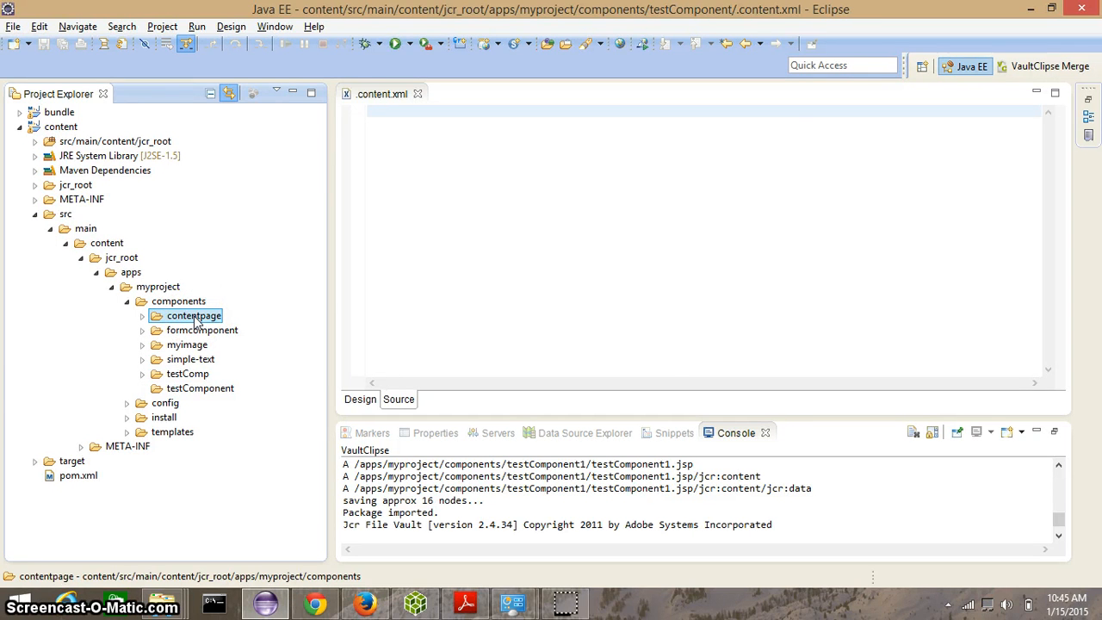
key(ctrl+shift+r)
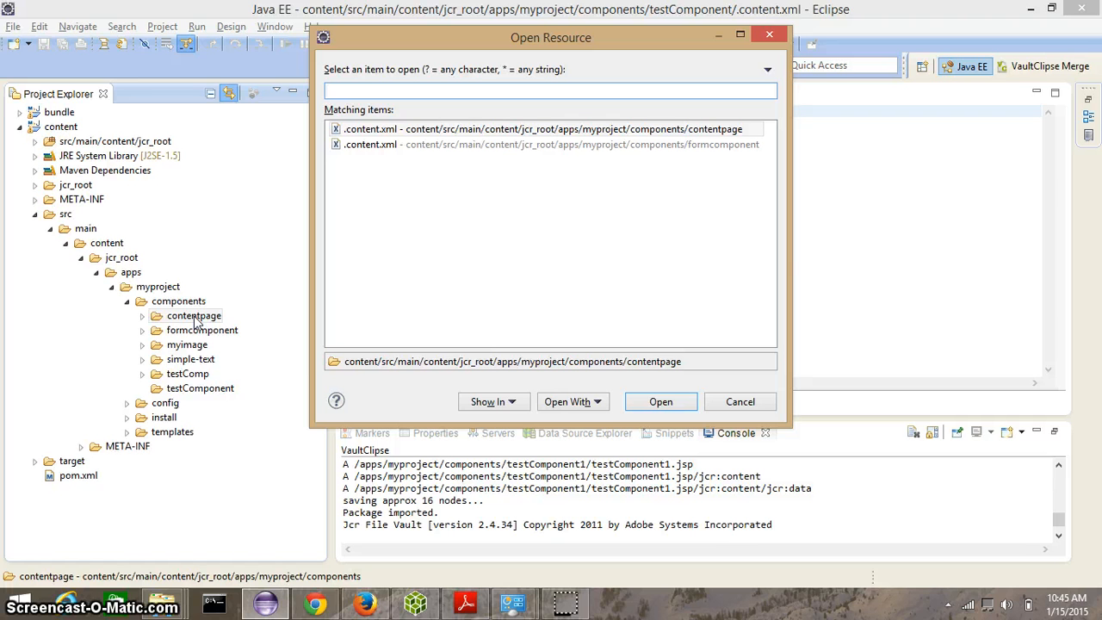
text(.content.xml)
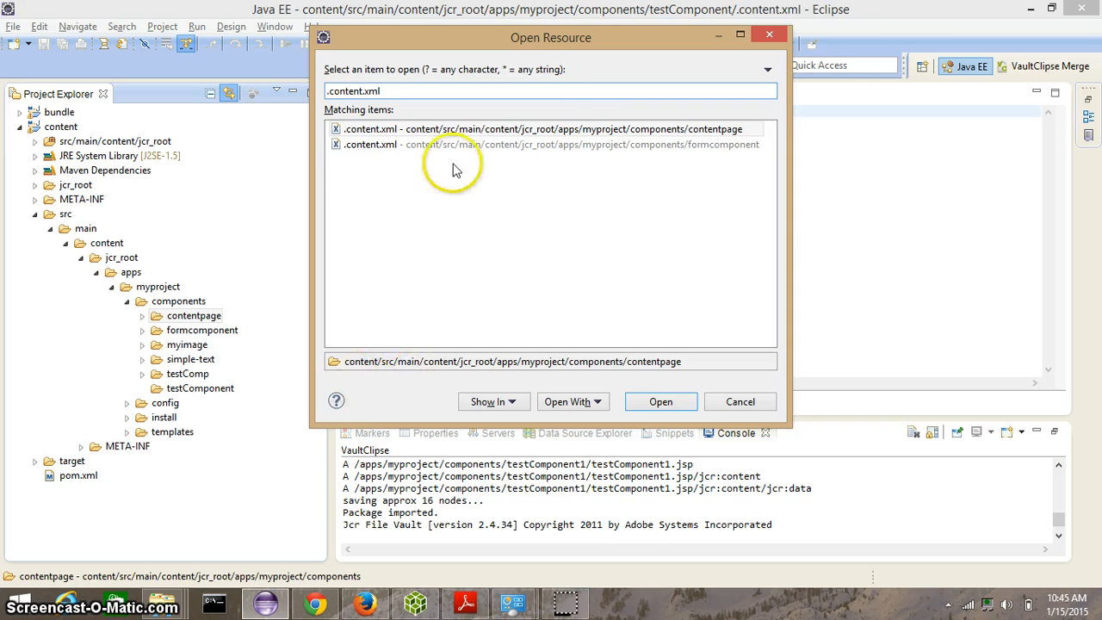
double_click(419, 136)
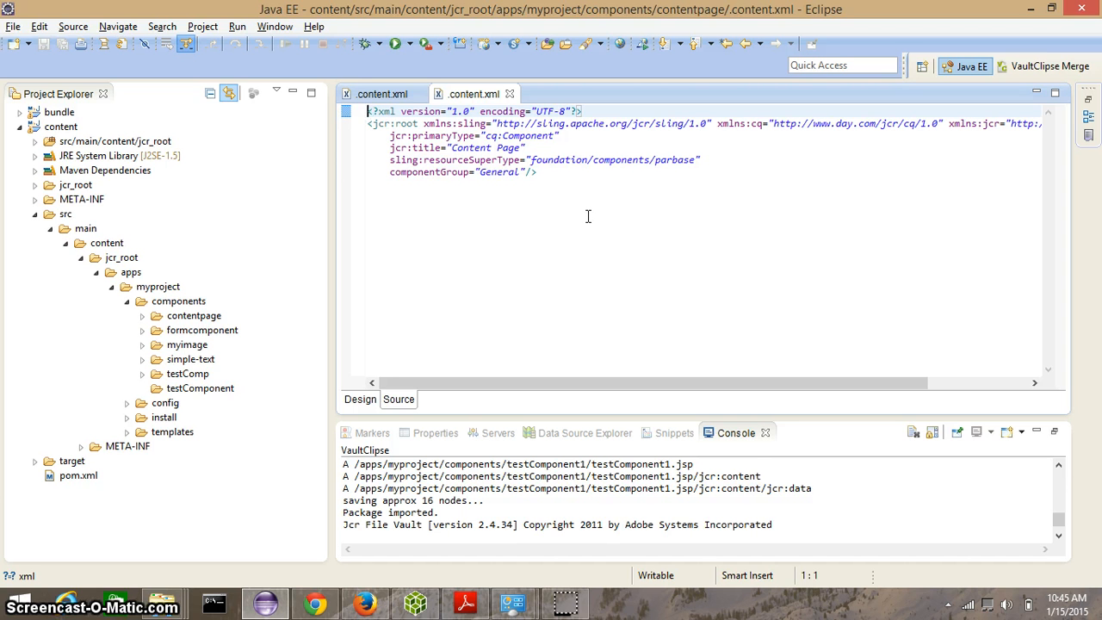
Step: Copy the contentpage .content.xml contents into the new testComponent .content.xml and save it
key(ctrl+a)
key(ctrl+c)
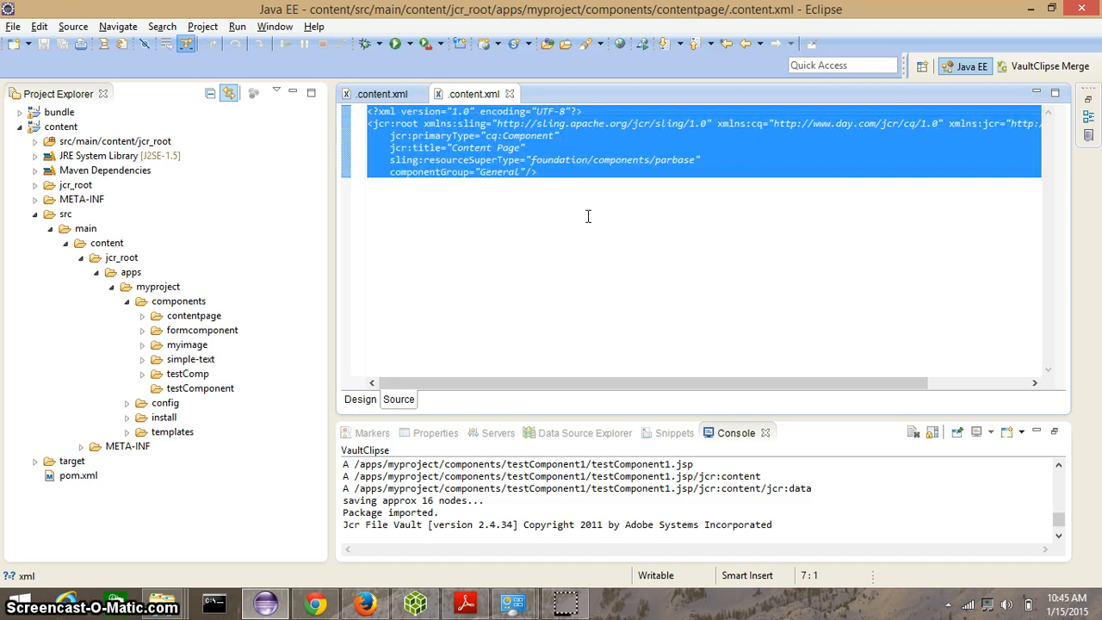
double_click(383, 94)
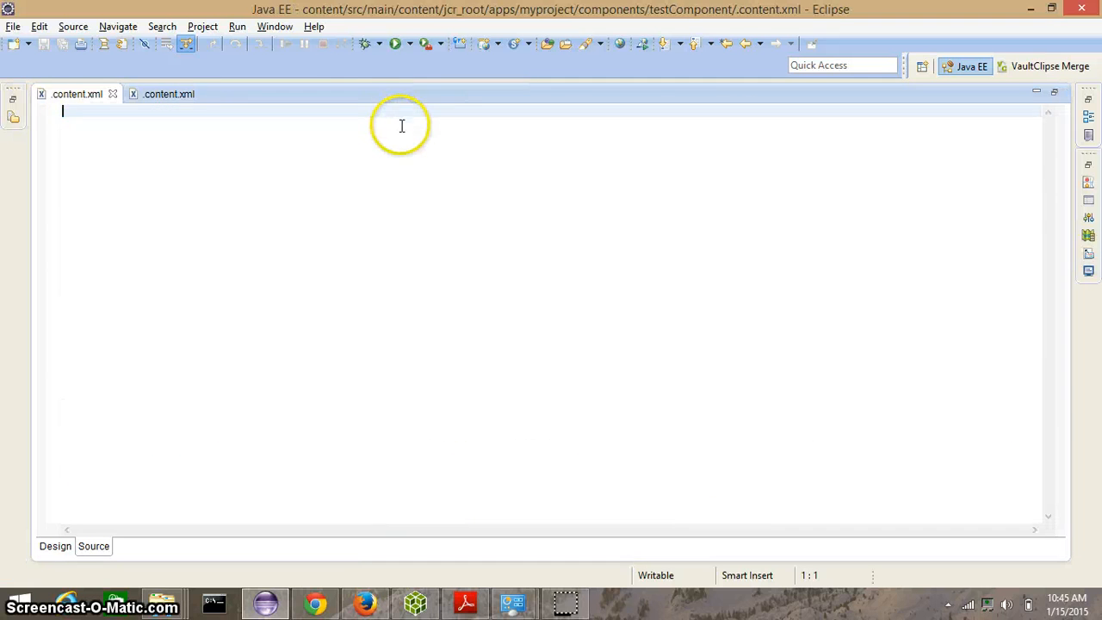
double_click(60, 96)
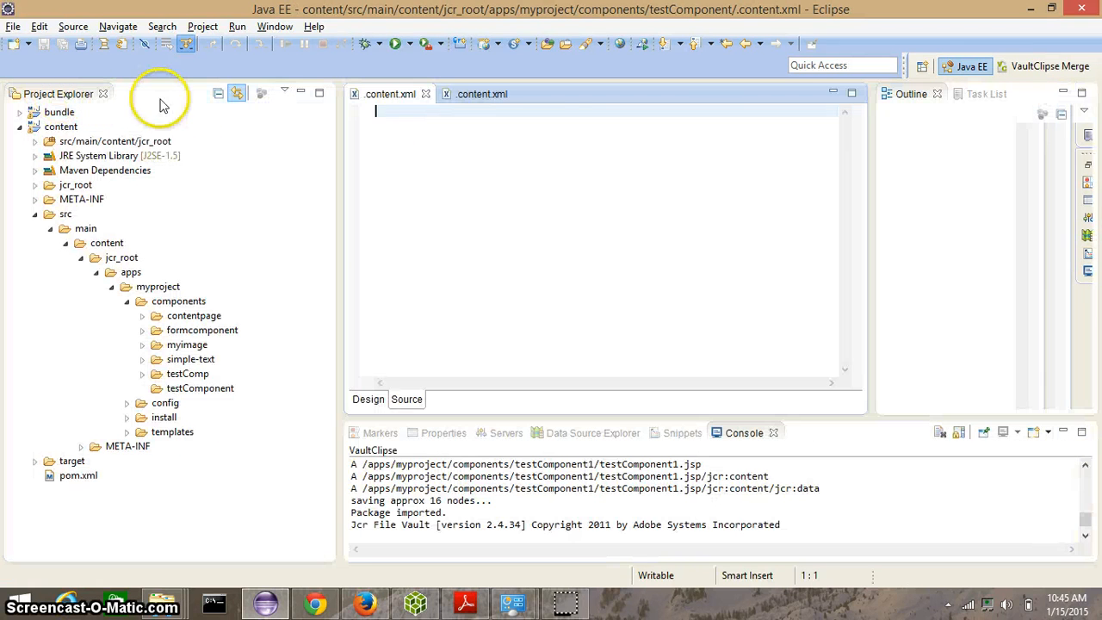
key(ctrl+v)
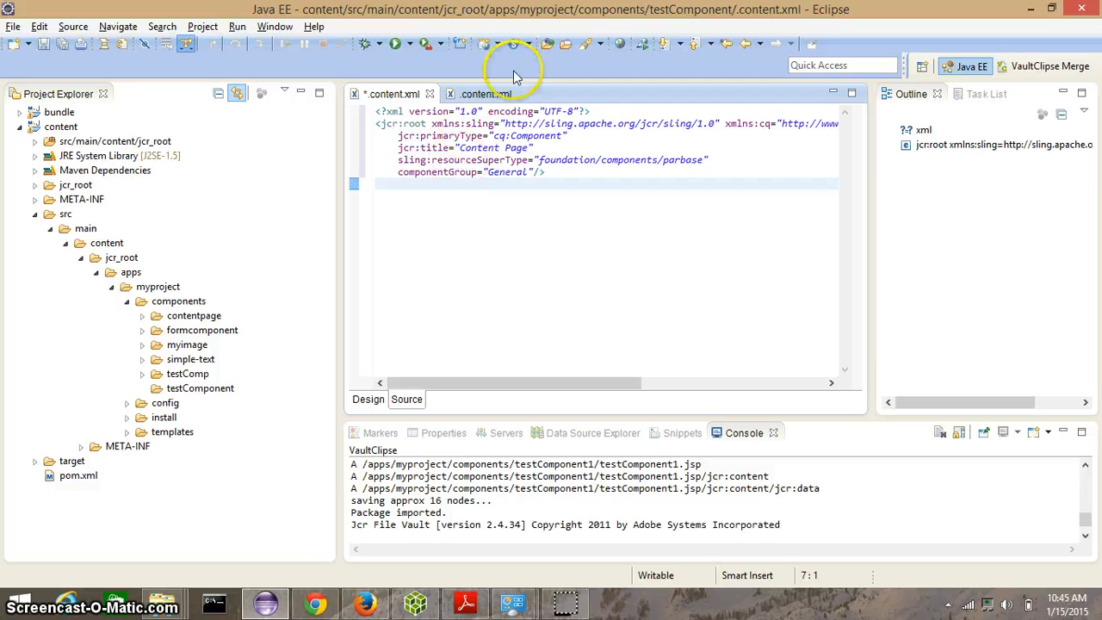
key(ctrl+s)
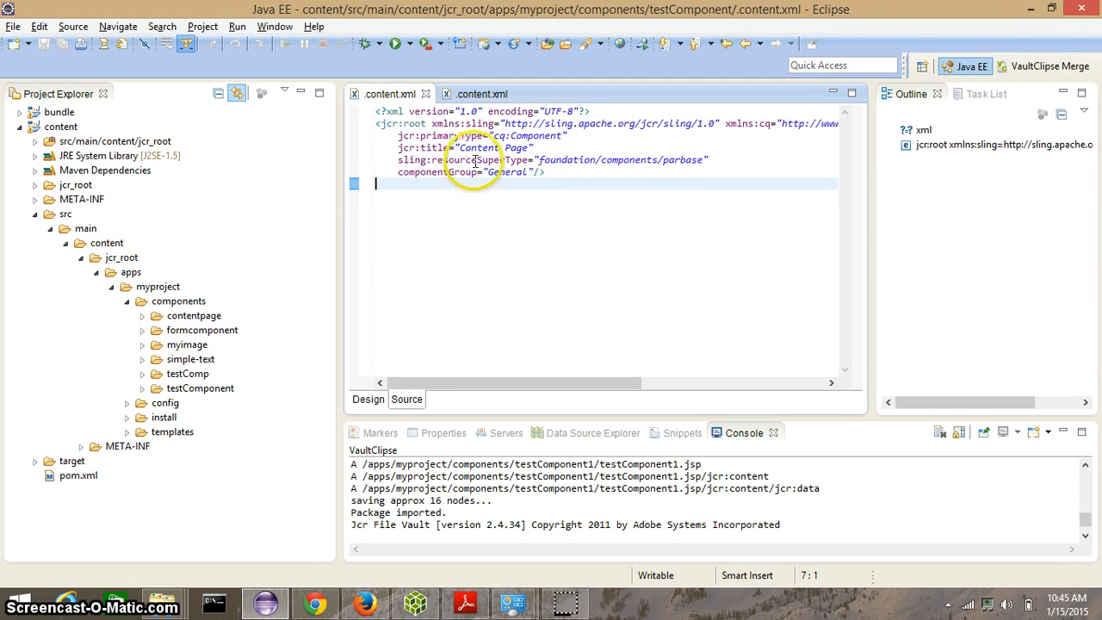
Step: Change the jcr:title in the testComponent .content.xml to "Test Component" and save
drag(479, 135, 420, 138)
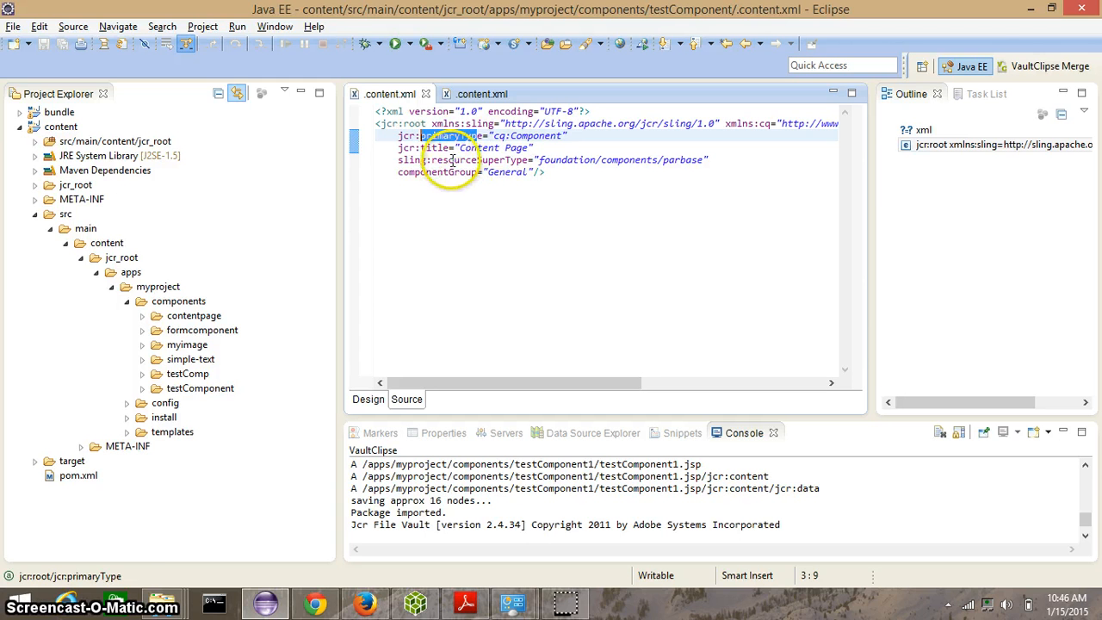
double_click(475, 148)
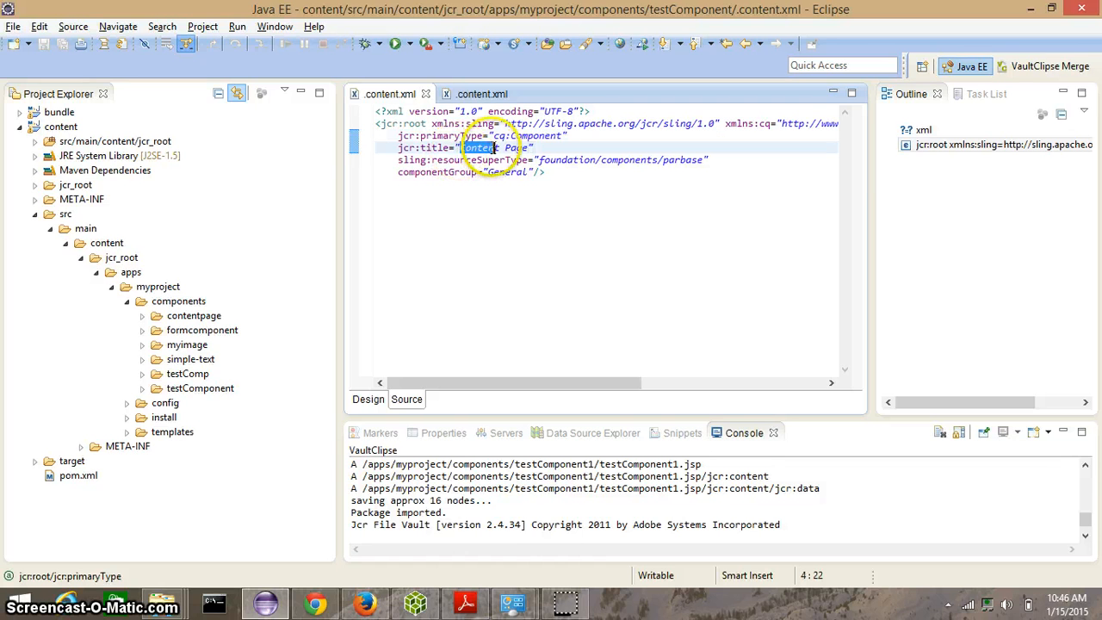
key(Delete)
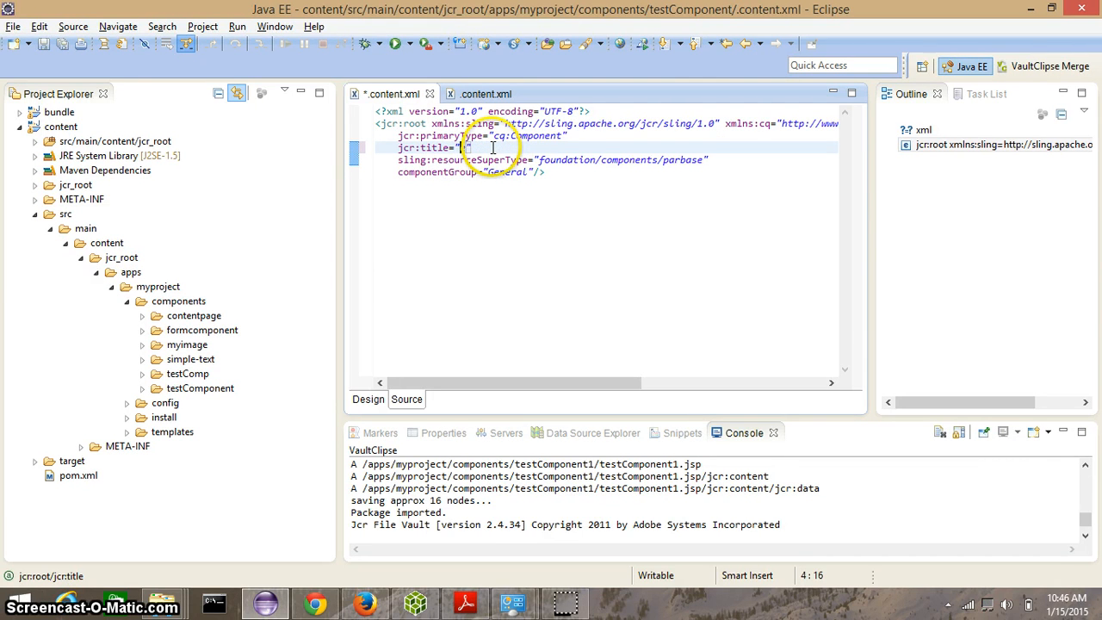
text(test)
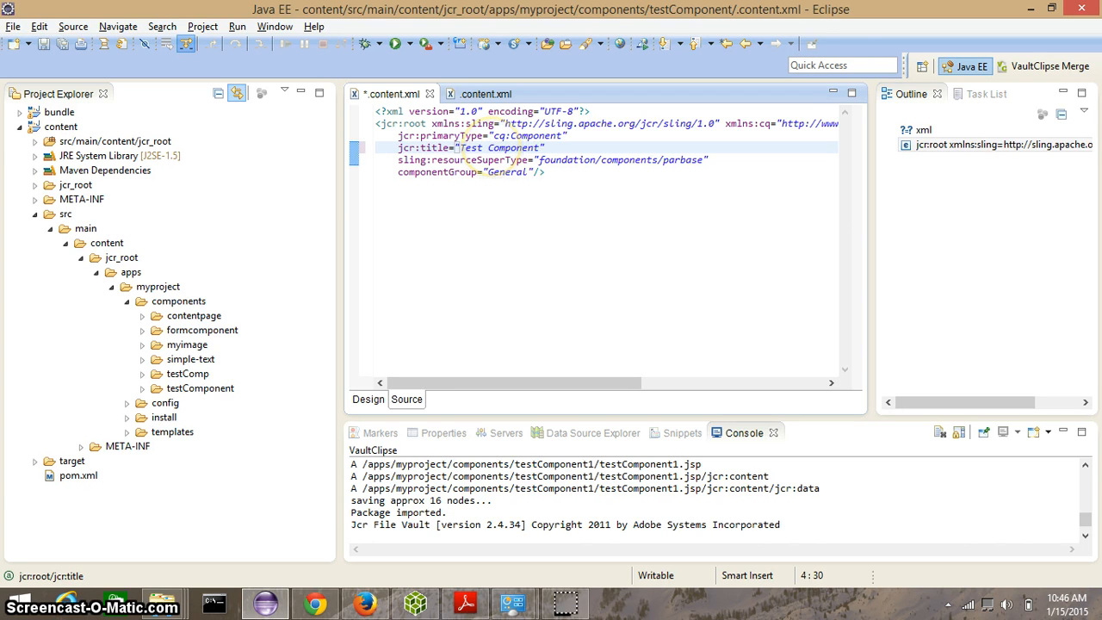
key(ctrl+s)
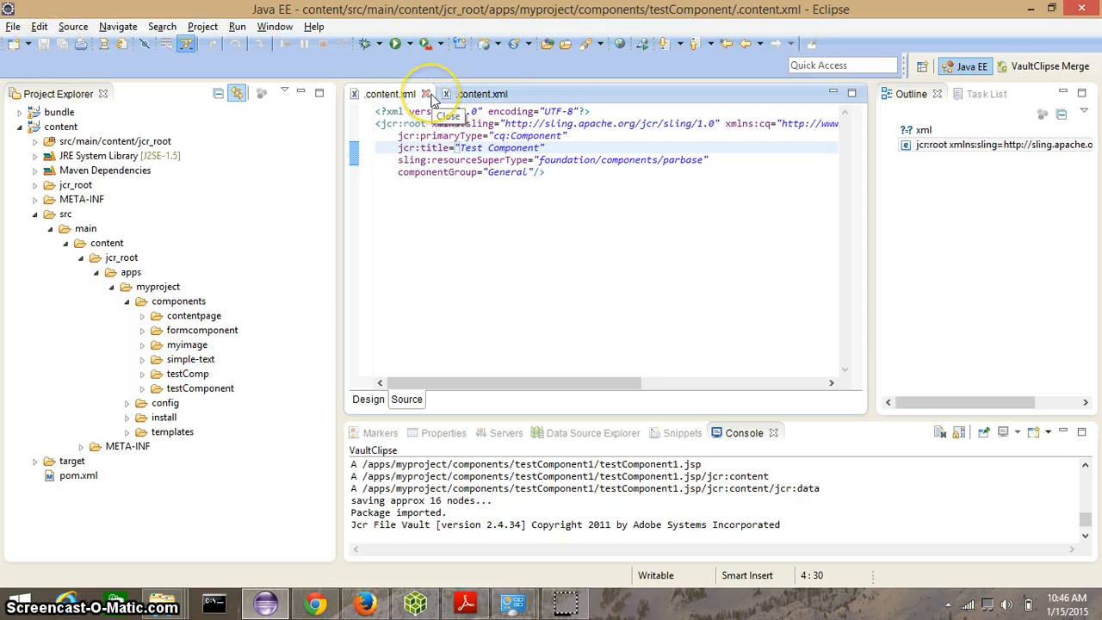
Step: Close both open .content.xml editors
click(426, 94)
key(ctrl+a)
click(426, 94)
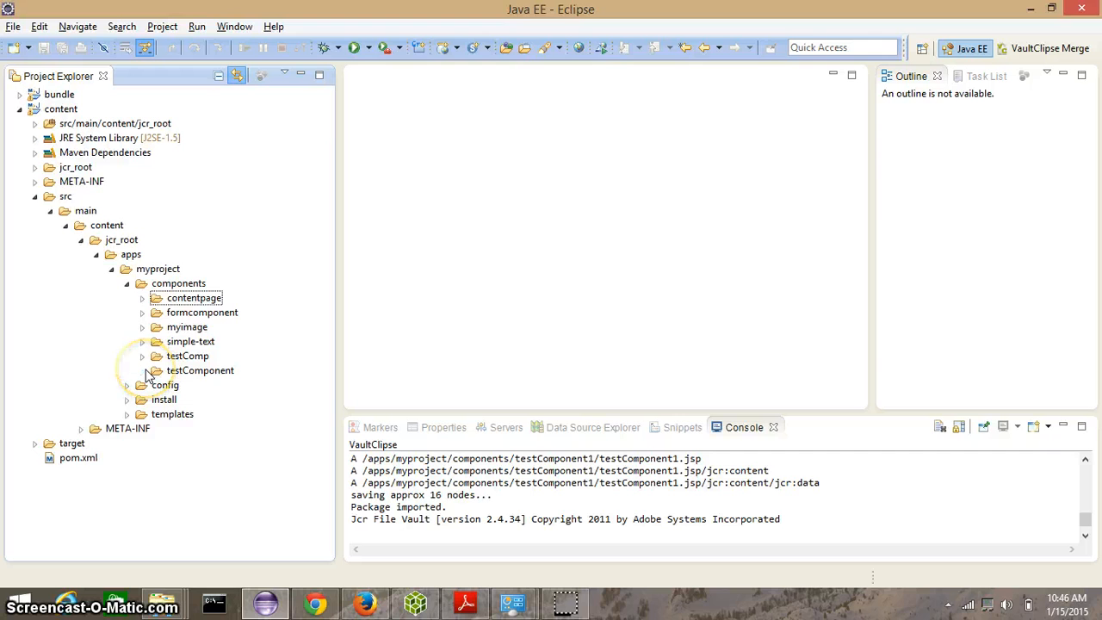
Step: Create a new file named testComponent.jsp inside the testComponent folder
click(195, 370)
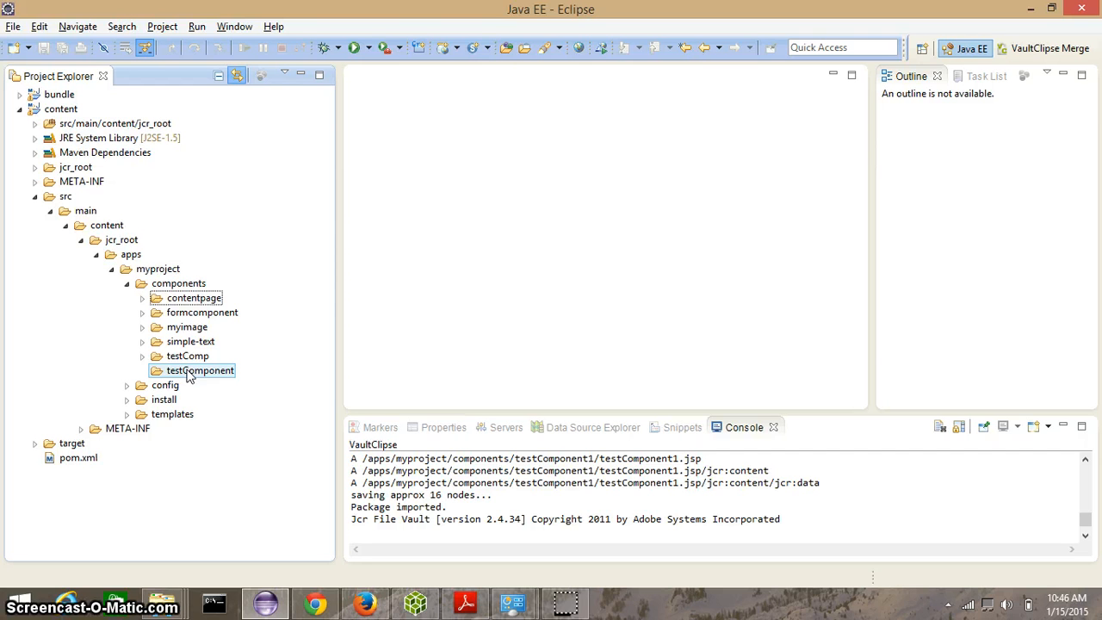
right_click(189, 376)
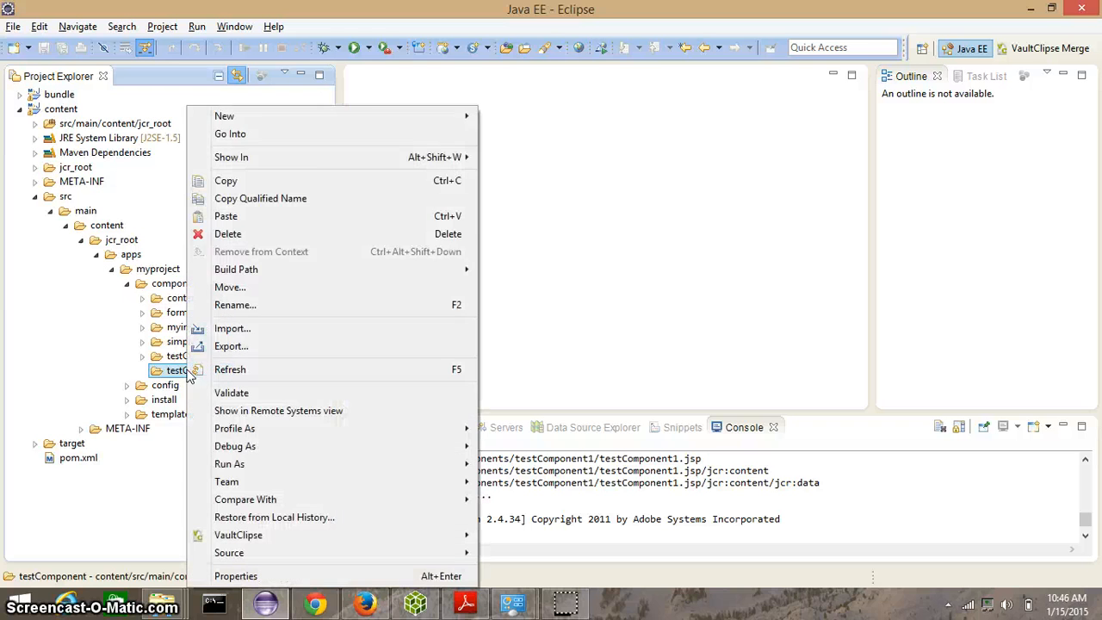
mouse_move(396, 116)
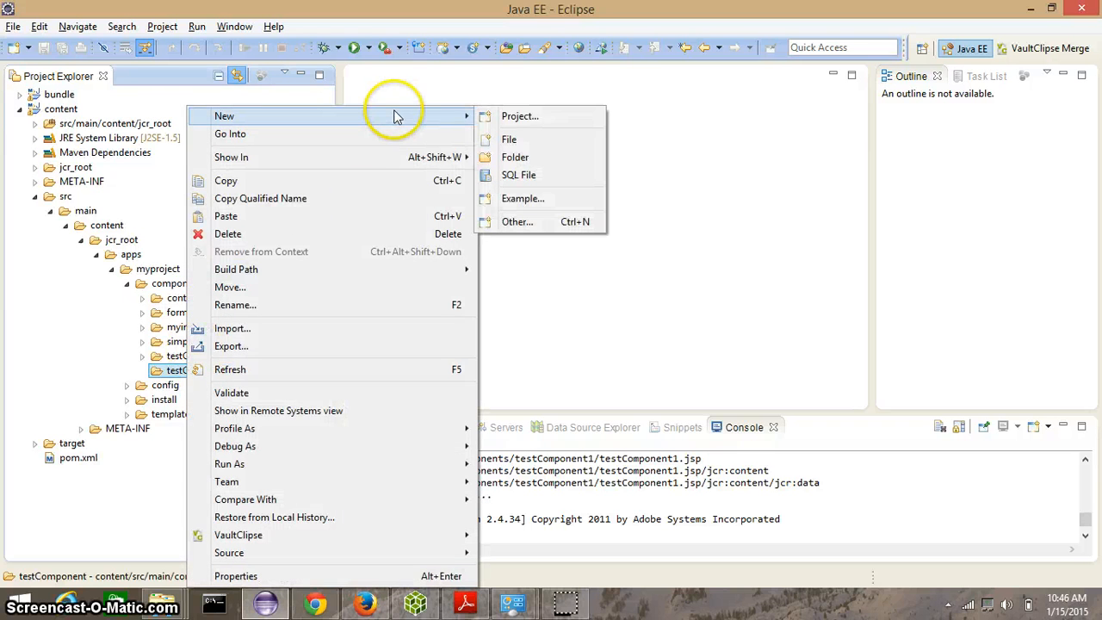
click(537, 141)
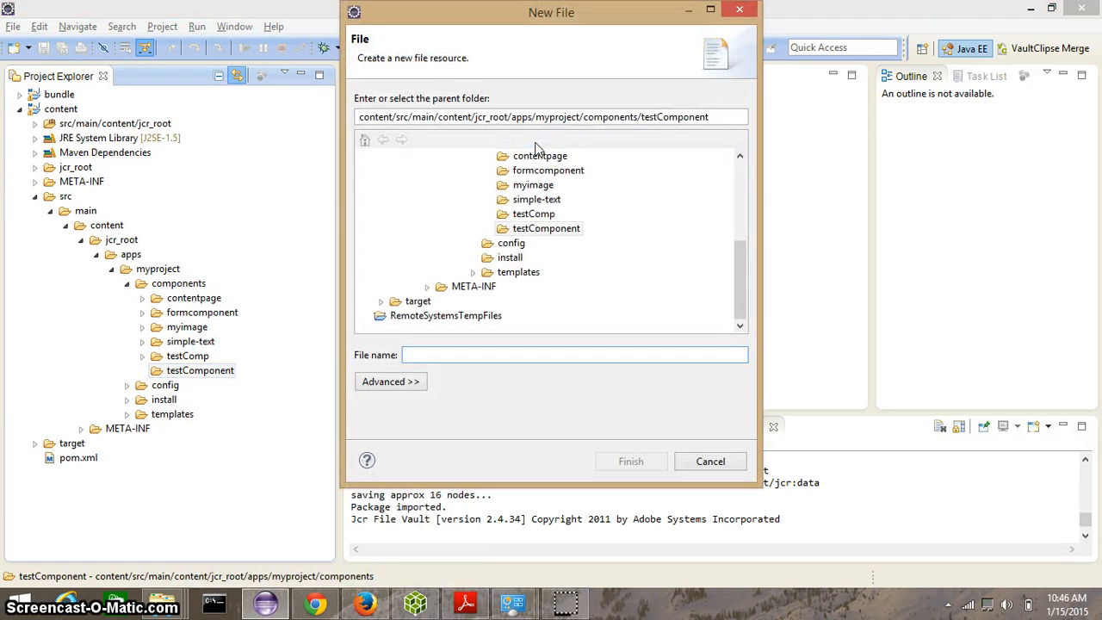
text(testCompo)
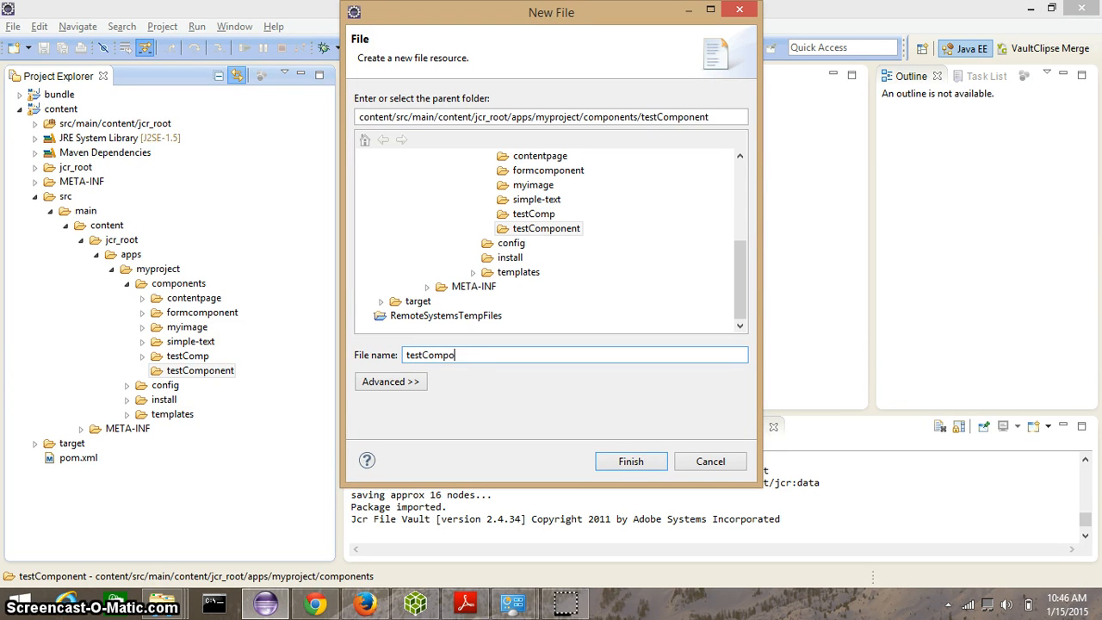
text(nent.jsp)
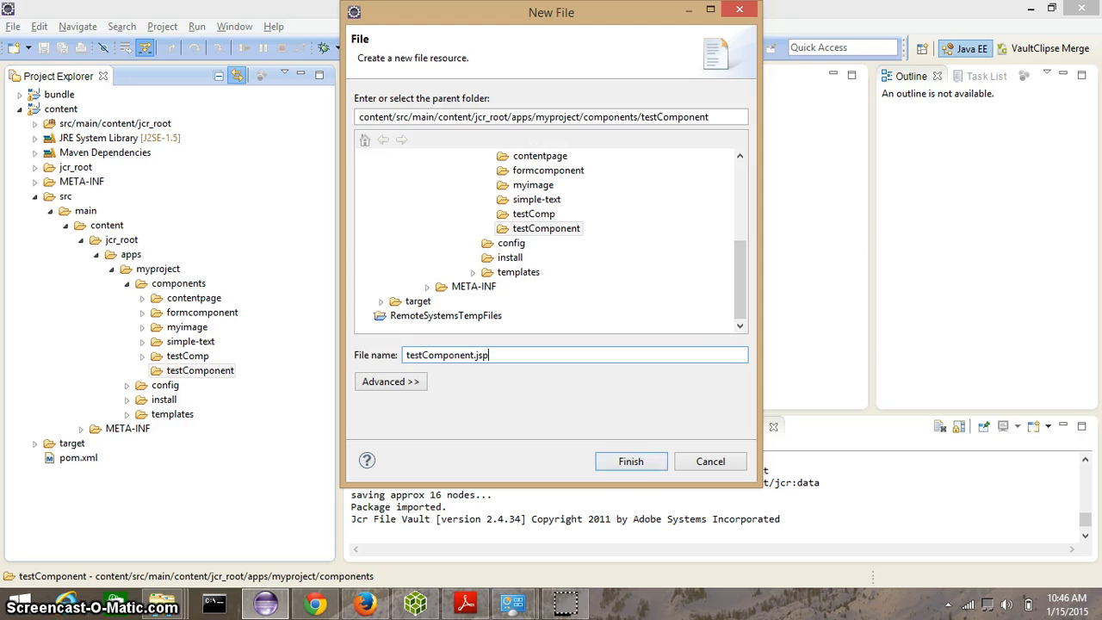
click(630, 461)
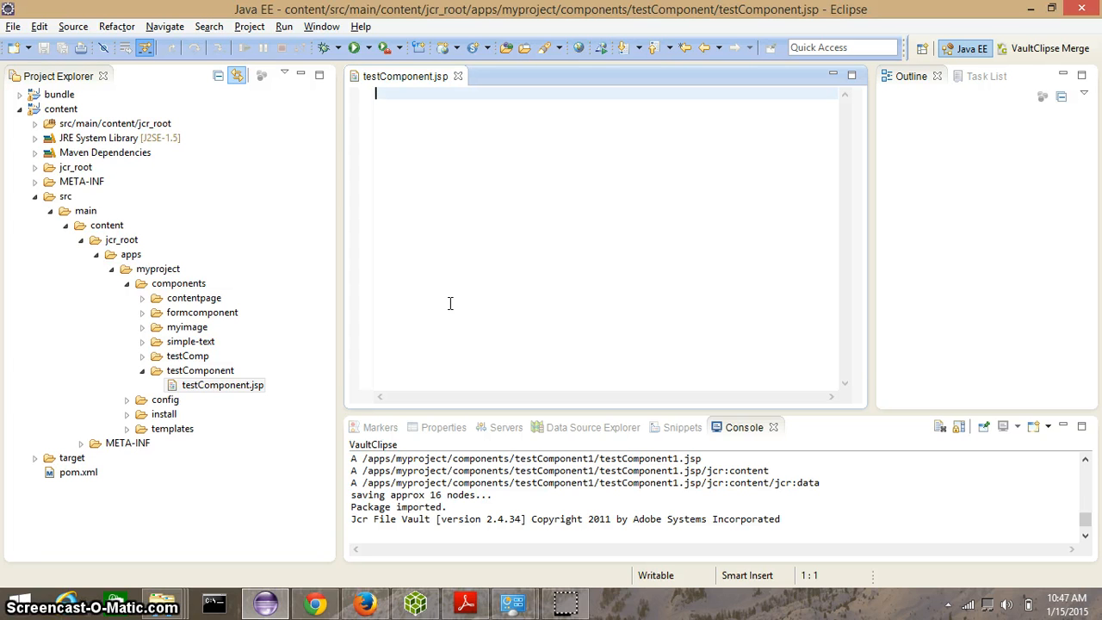
click(498, 207)
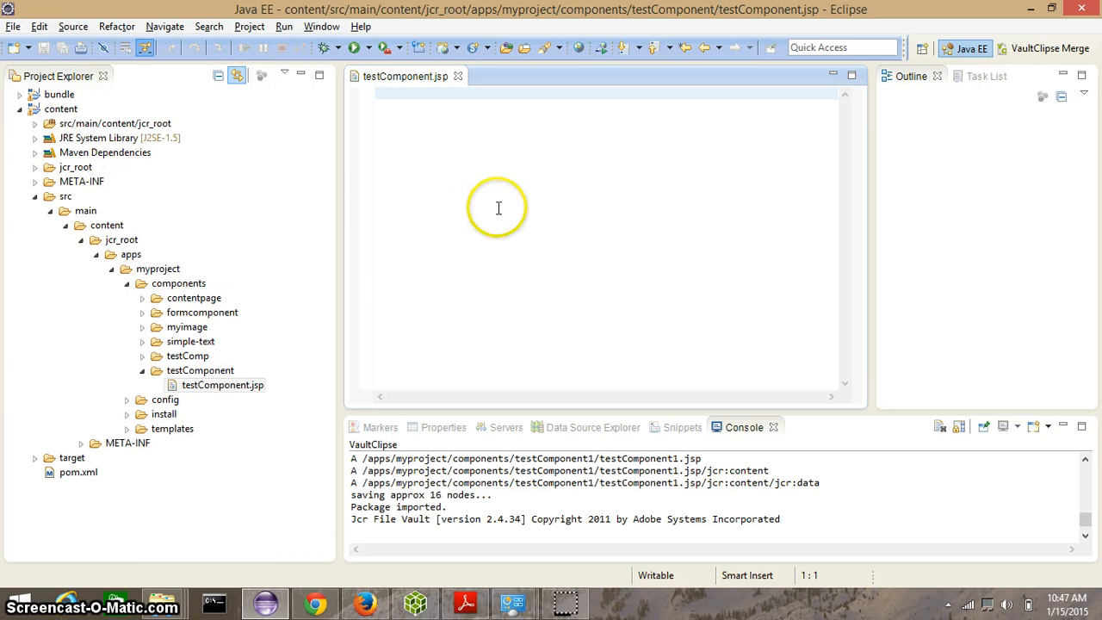
click(467, 101)
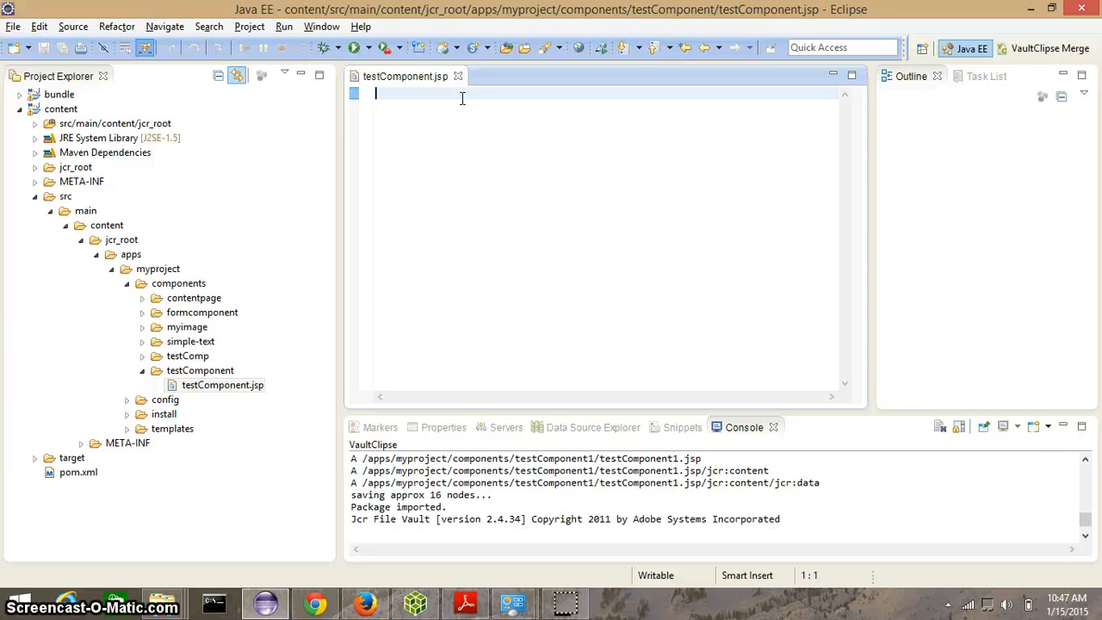
Step: Import the testComponent folder into CQ5 with VaultClipse Import and confirm the import
click(226, 372)
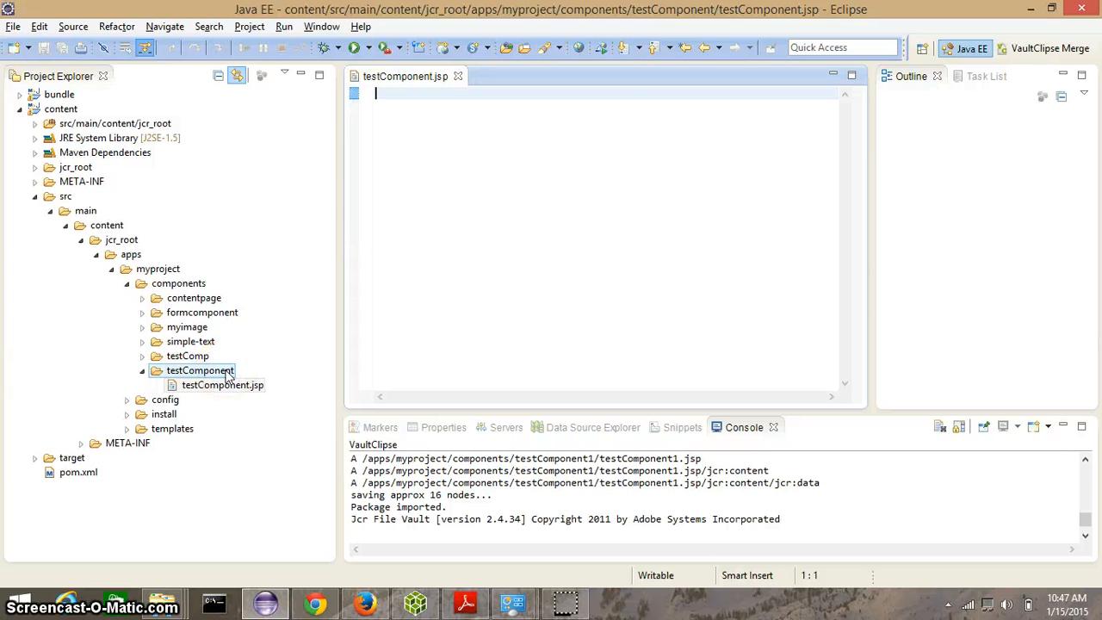
right_click(228, 372)
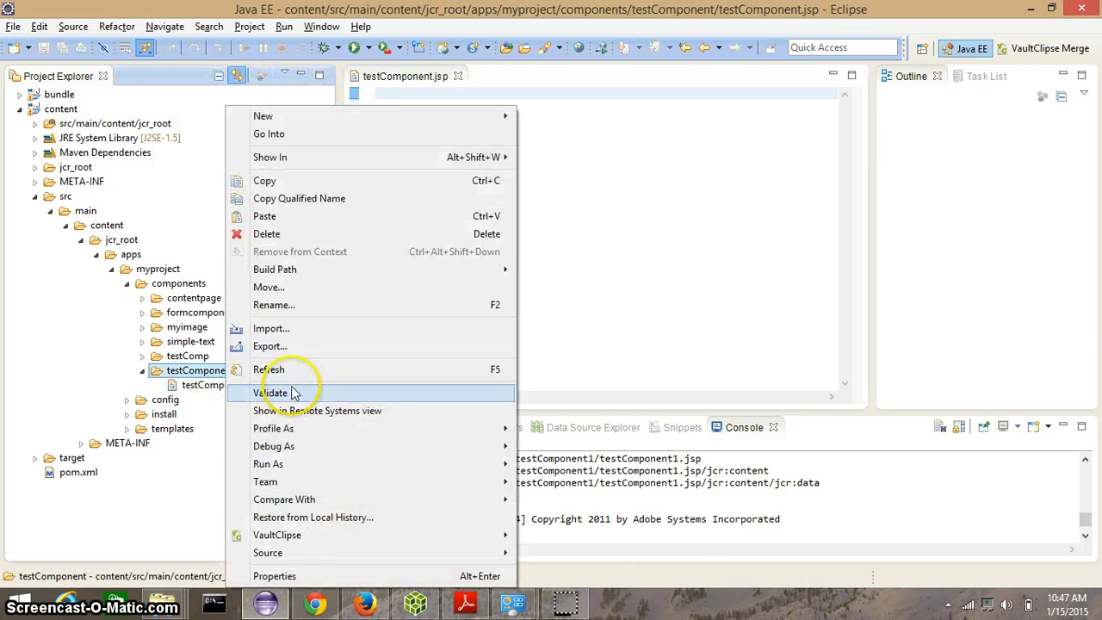
mouse_move(446, 541)
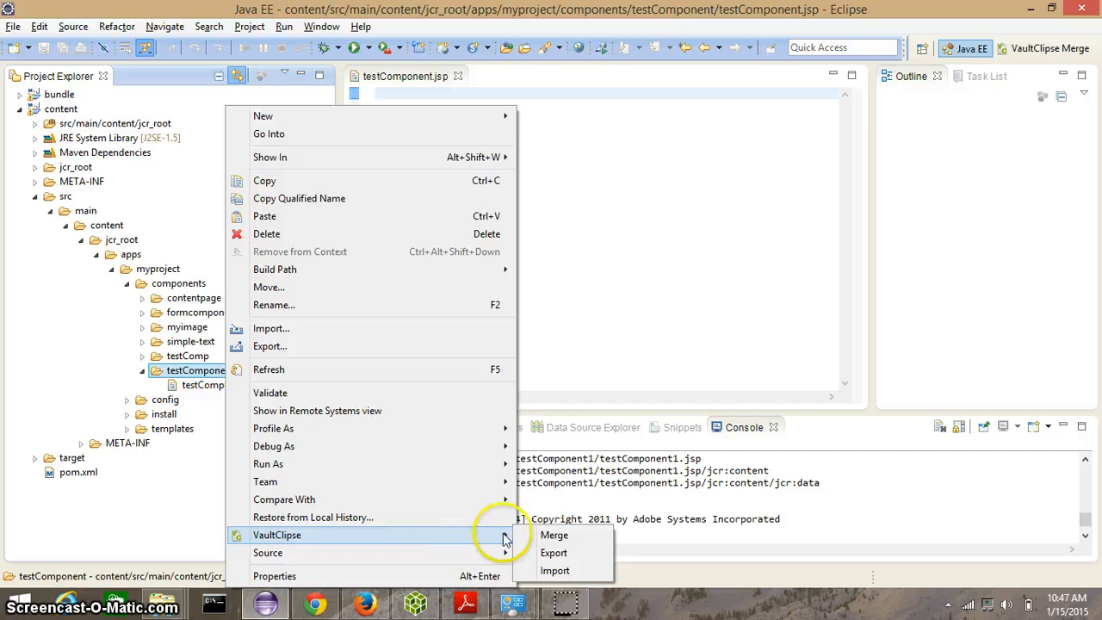
click(555, 571)
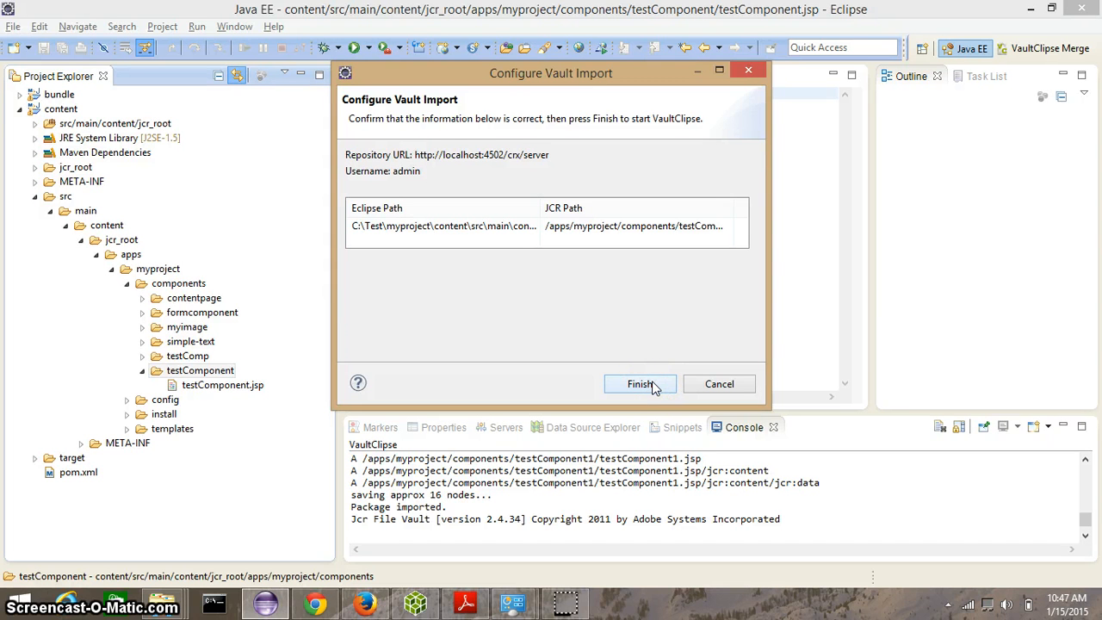
click(639, 383)
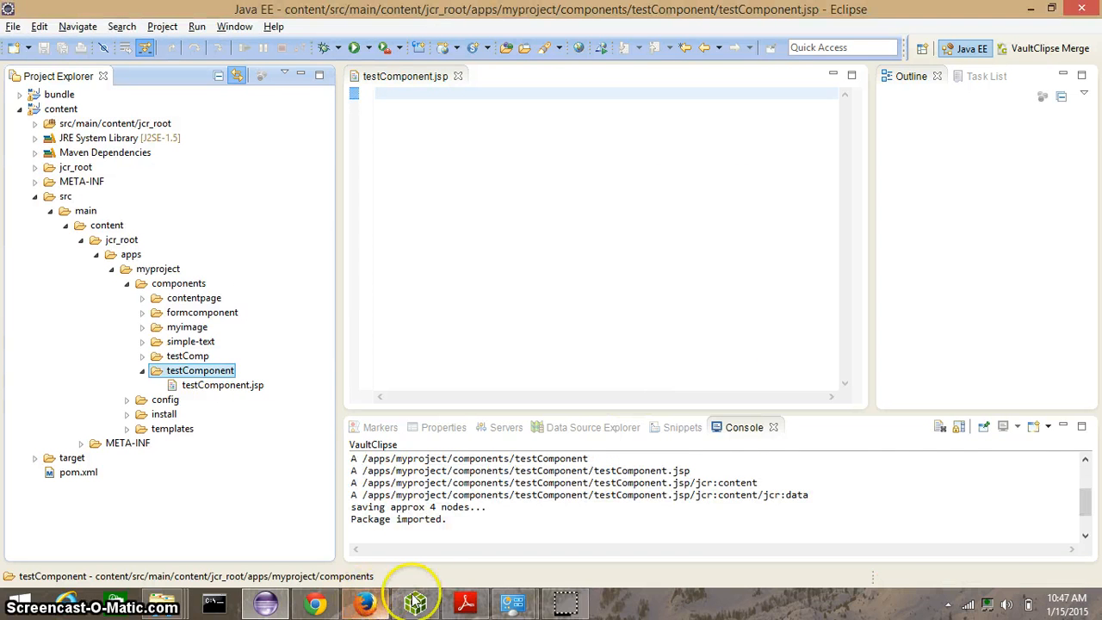
Step: Switch to CRXDE Lite in the browser, refresh the tree and inspect the imported testComponent node under myproject components
click(316, 605)
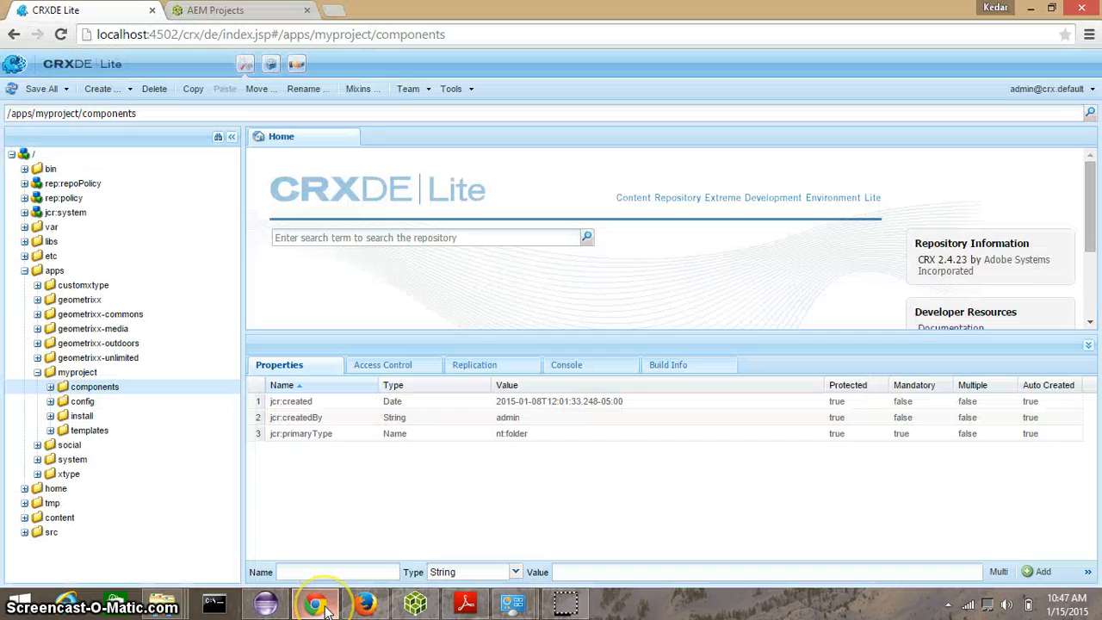
click(13, 90)
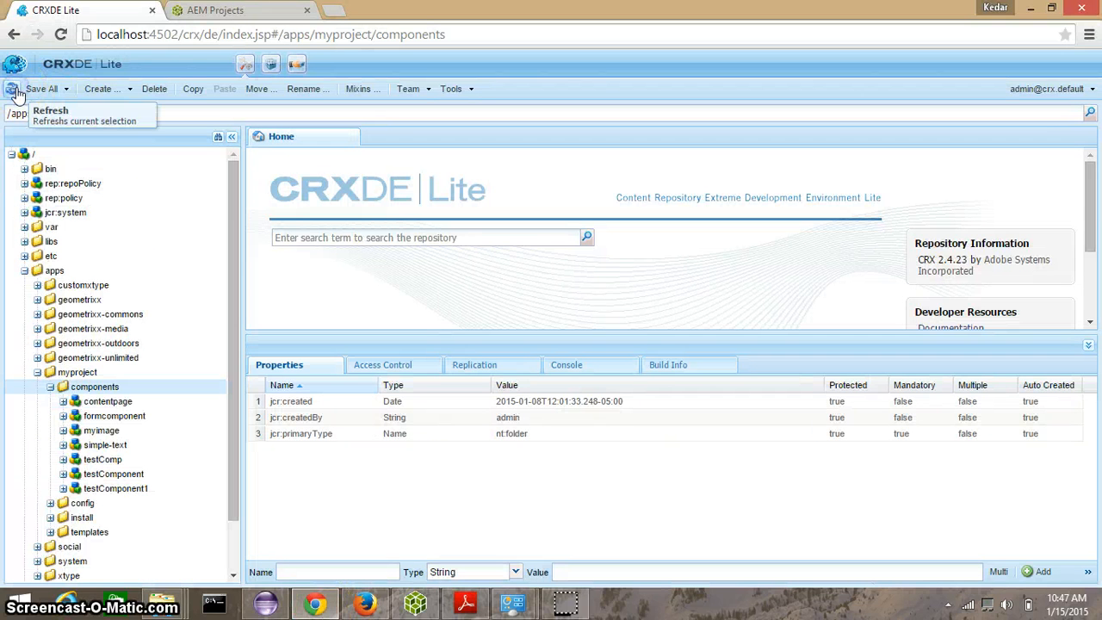
click(63, 474)
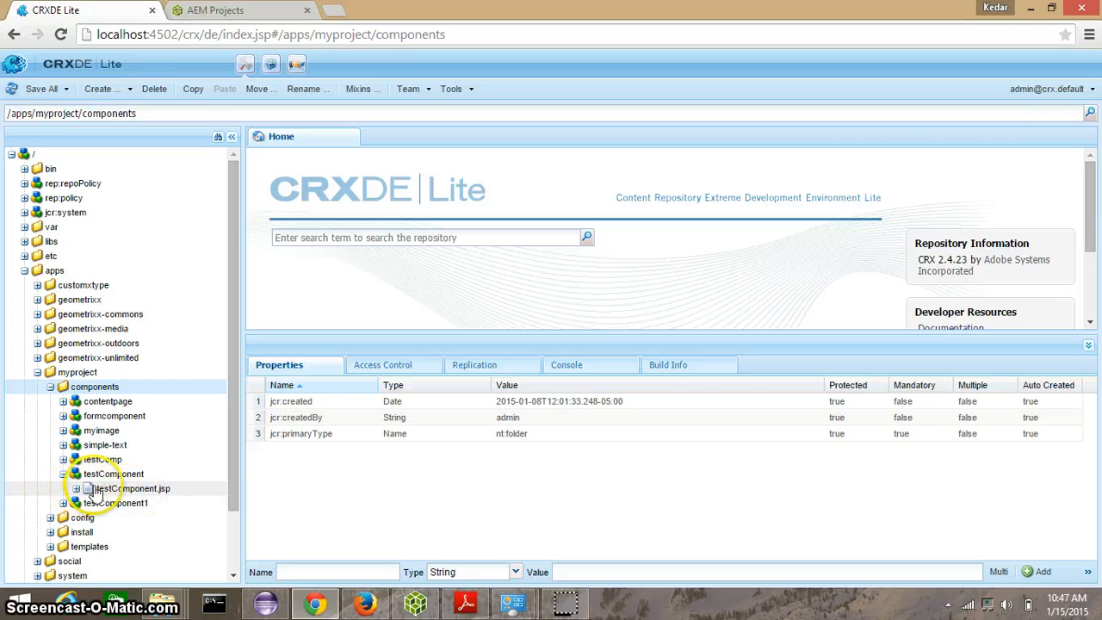
click(116, 474)
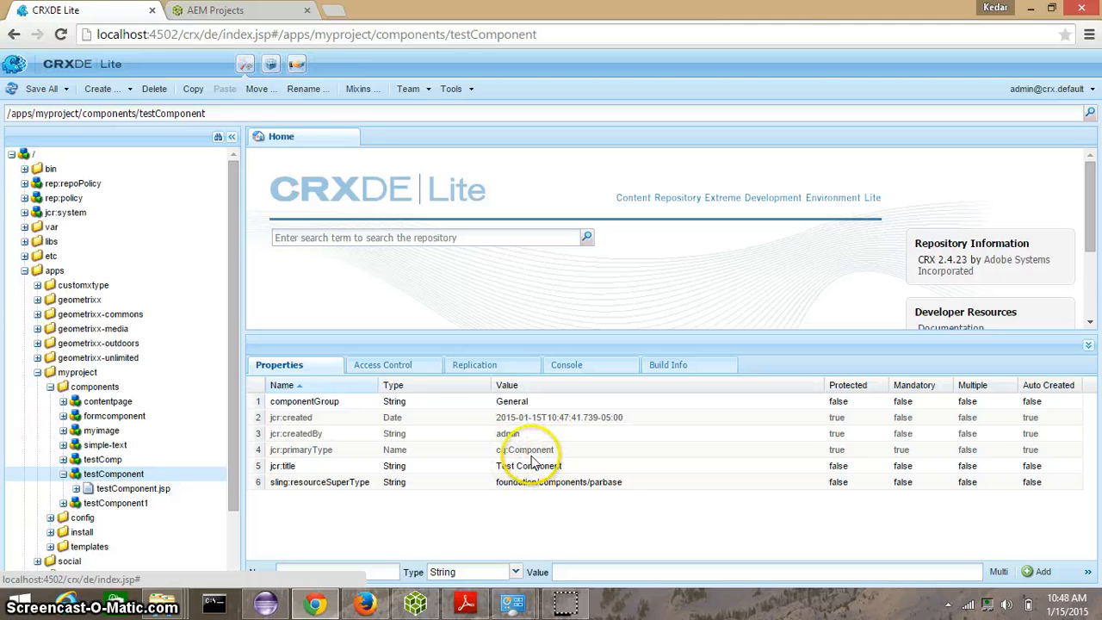
Step: Create a dialog under the testComponent node with label and title "dialog", then save all changes
right_click(148, 478)
mouse_move(144, 210)
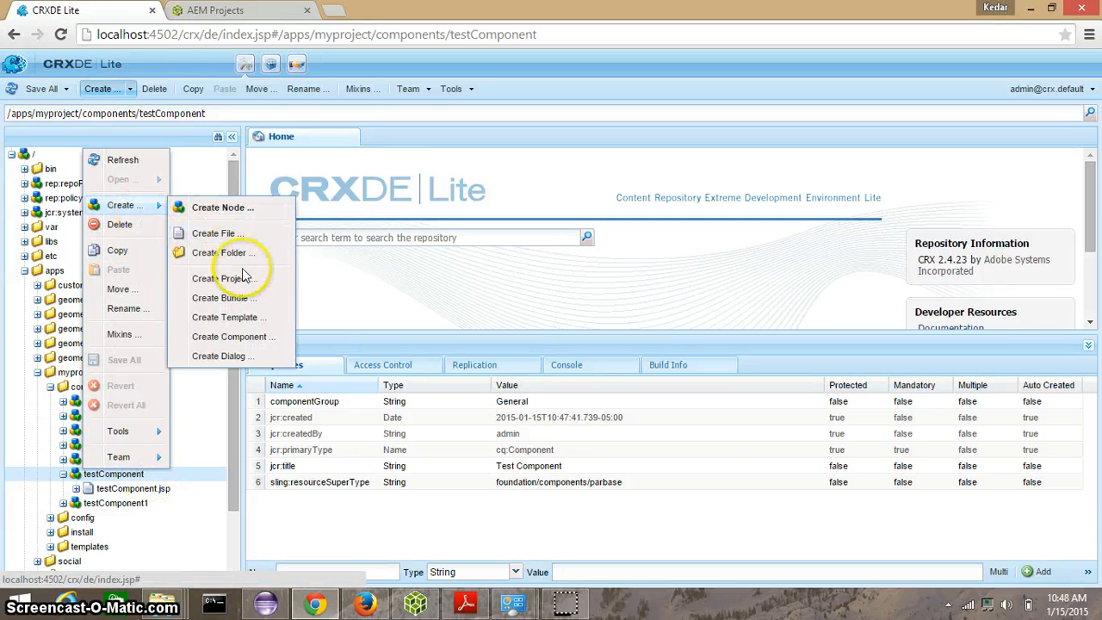
click(225, 355)
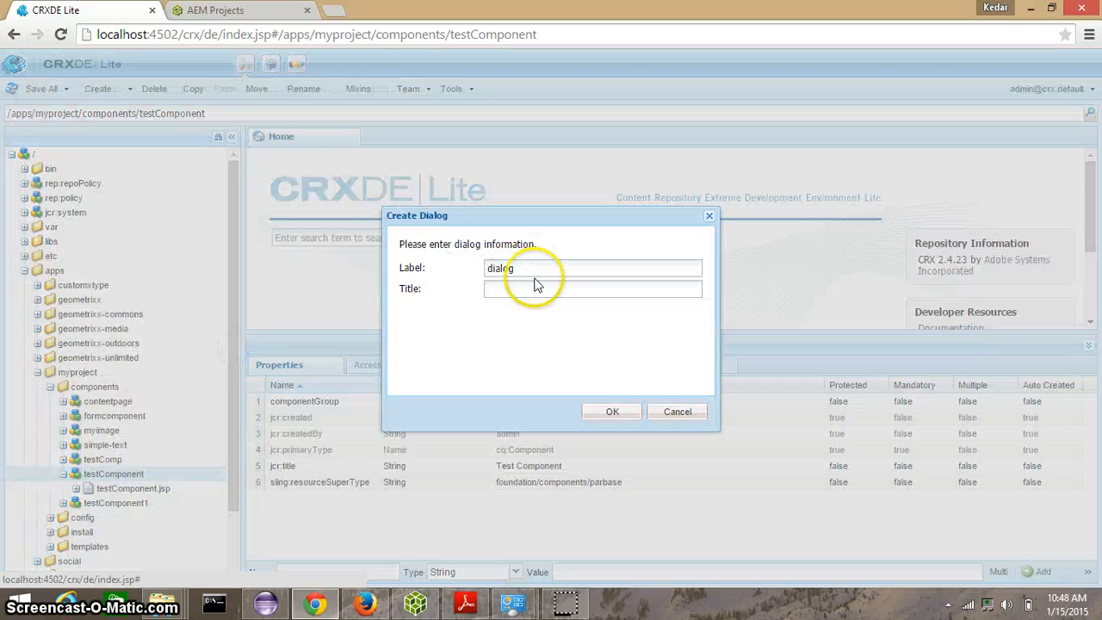
click(535, 287)
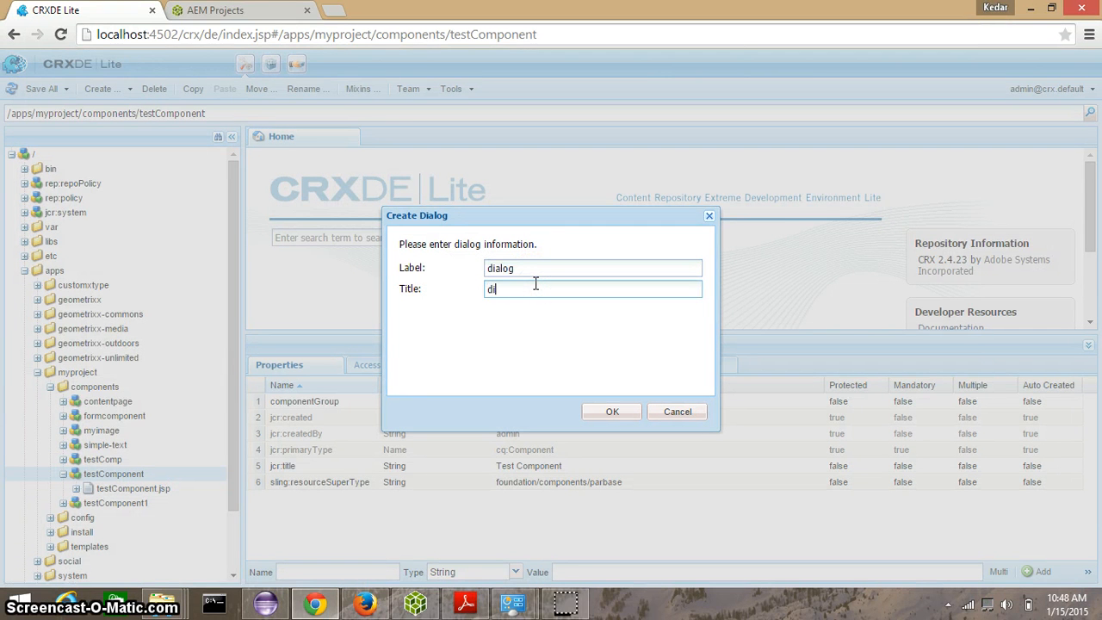
click(606, 411)
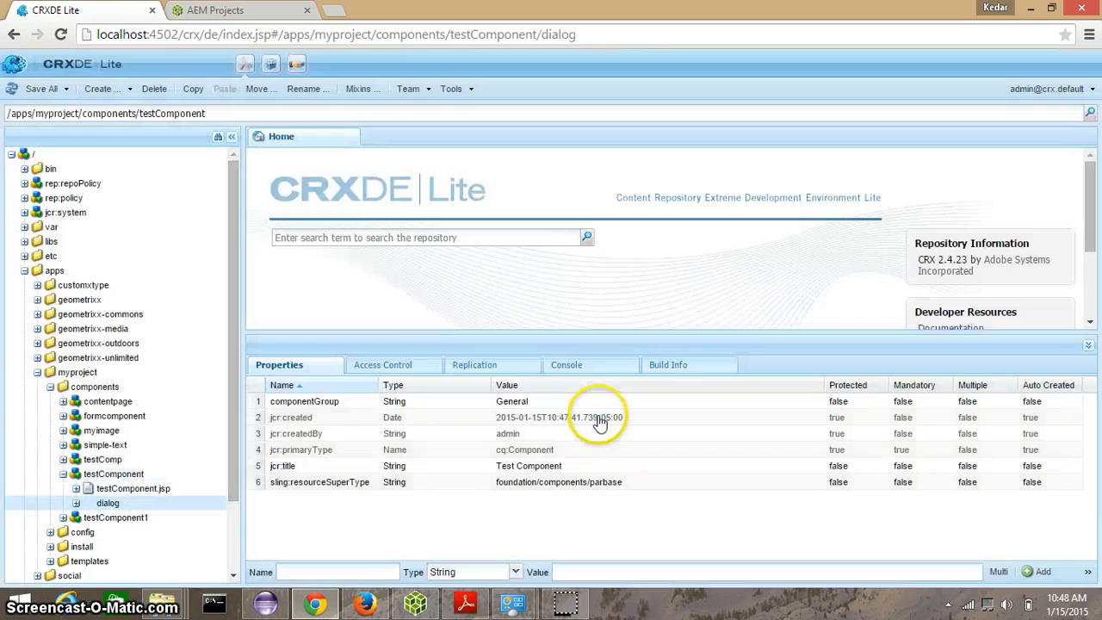
click(31, 91)
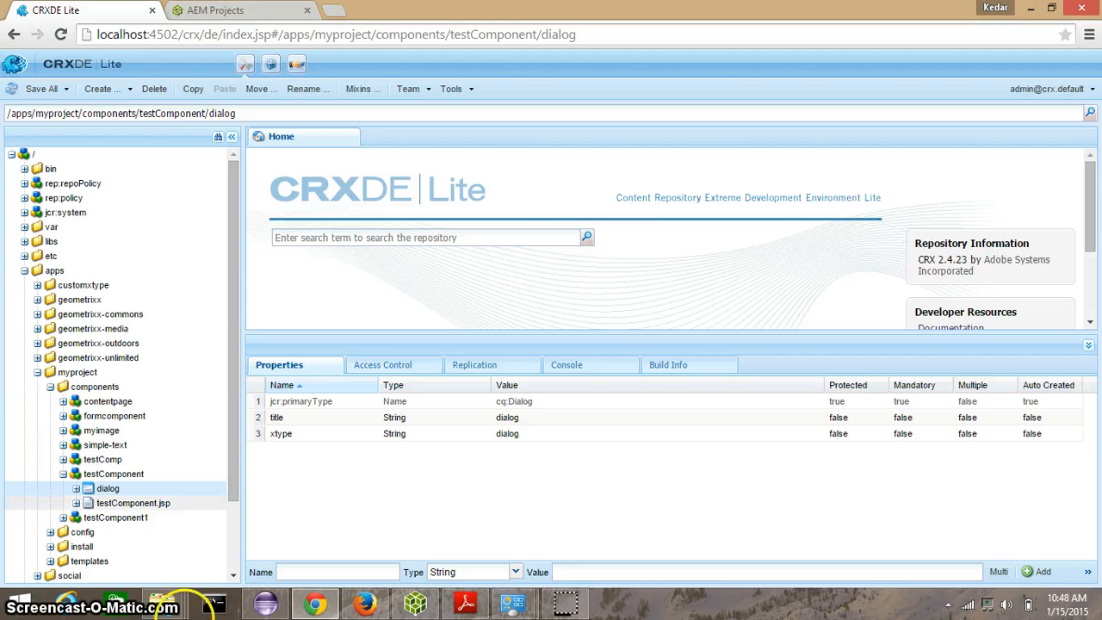
Step: Back in Eclipse, export testComponent from CQ5 with VaultClipse Export and open the retrieved dialog.xml
click(268, 604)
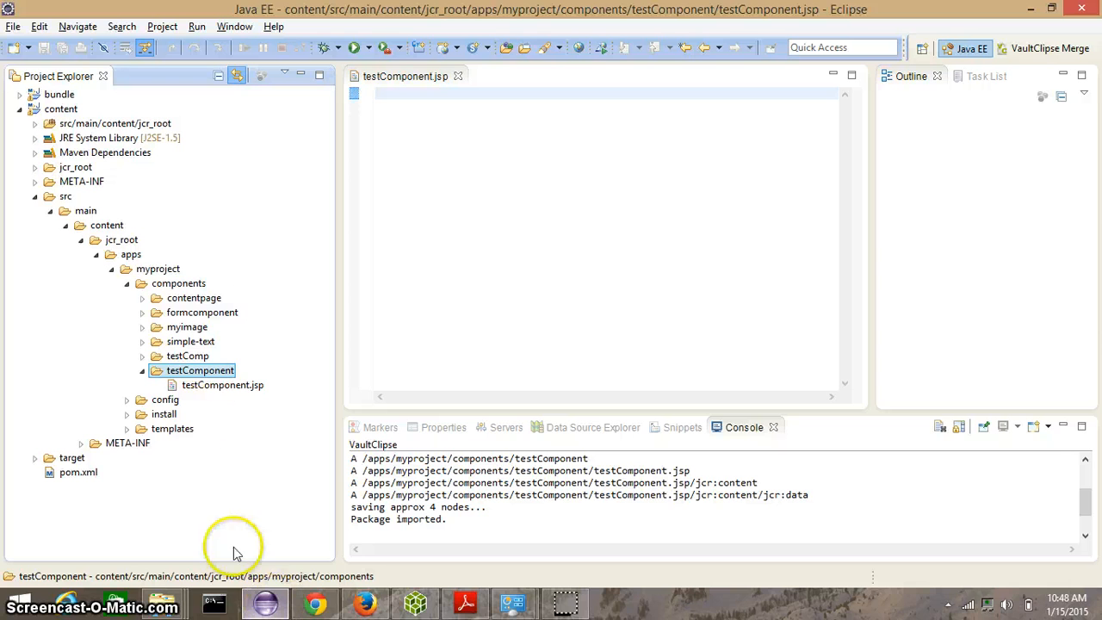
right_click(211, 376)
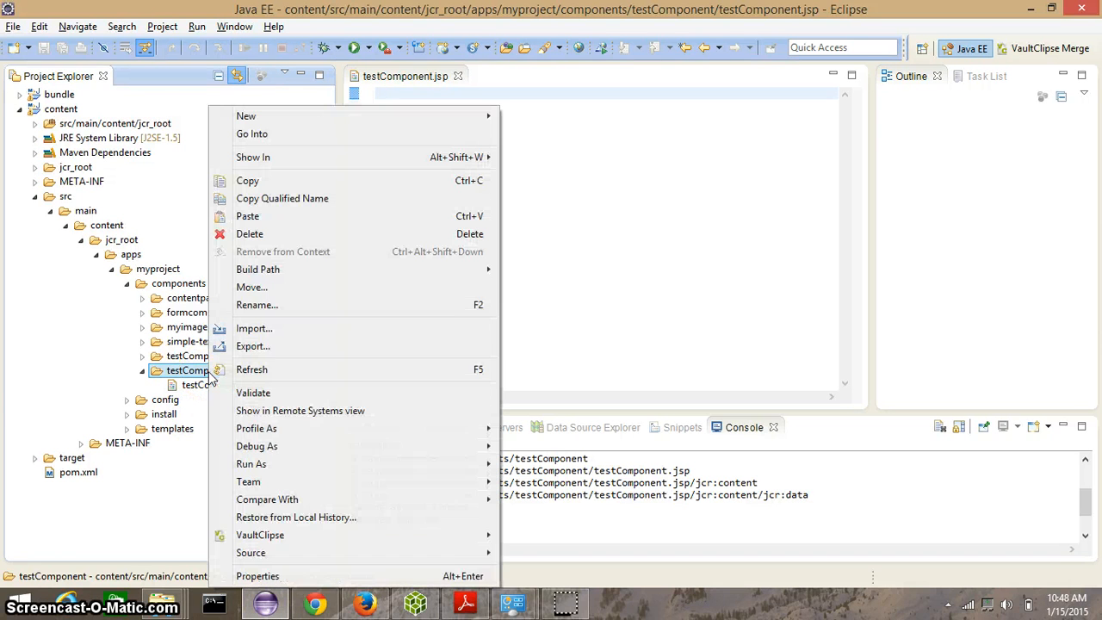
mouse_move(447, 543)
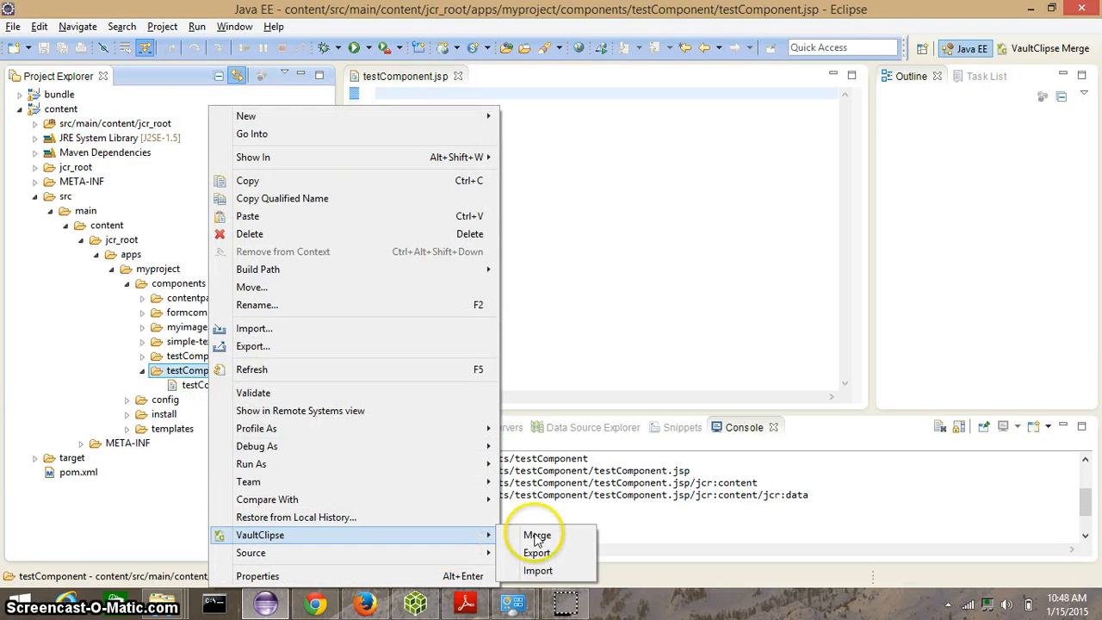
click(557, 553)
click(641, 383)
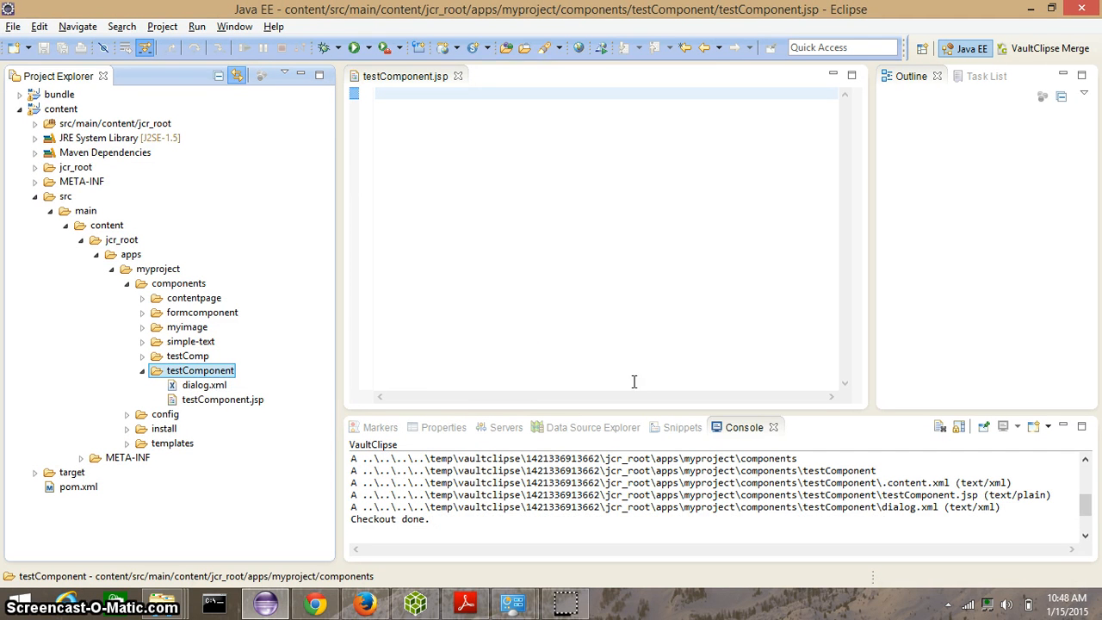
click(186, 388)
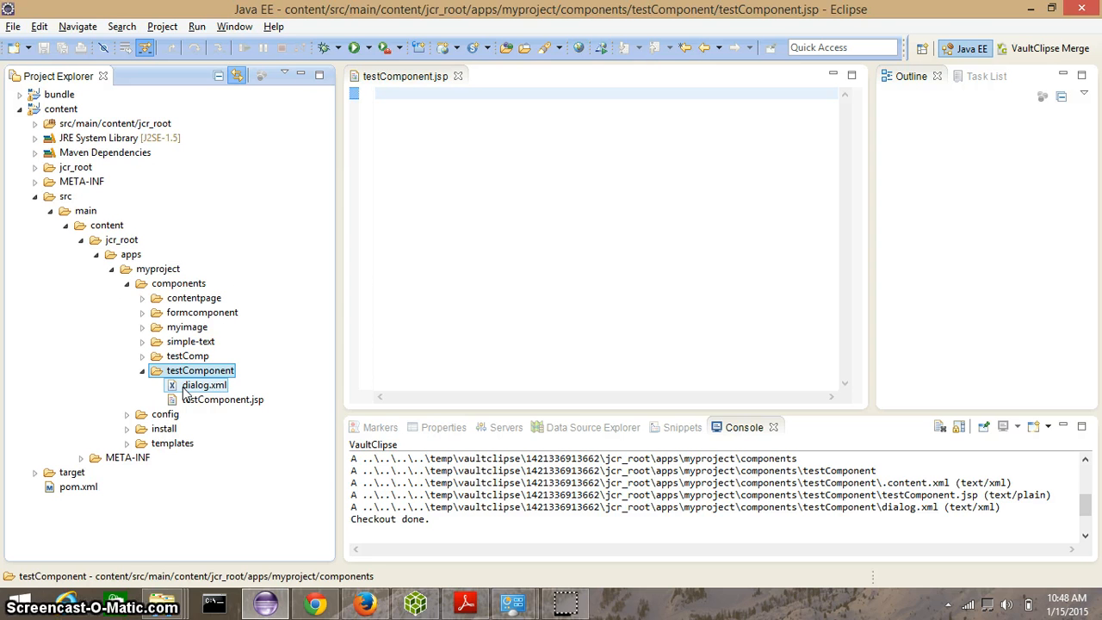
double_click(186, 388)
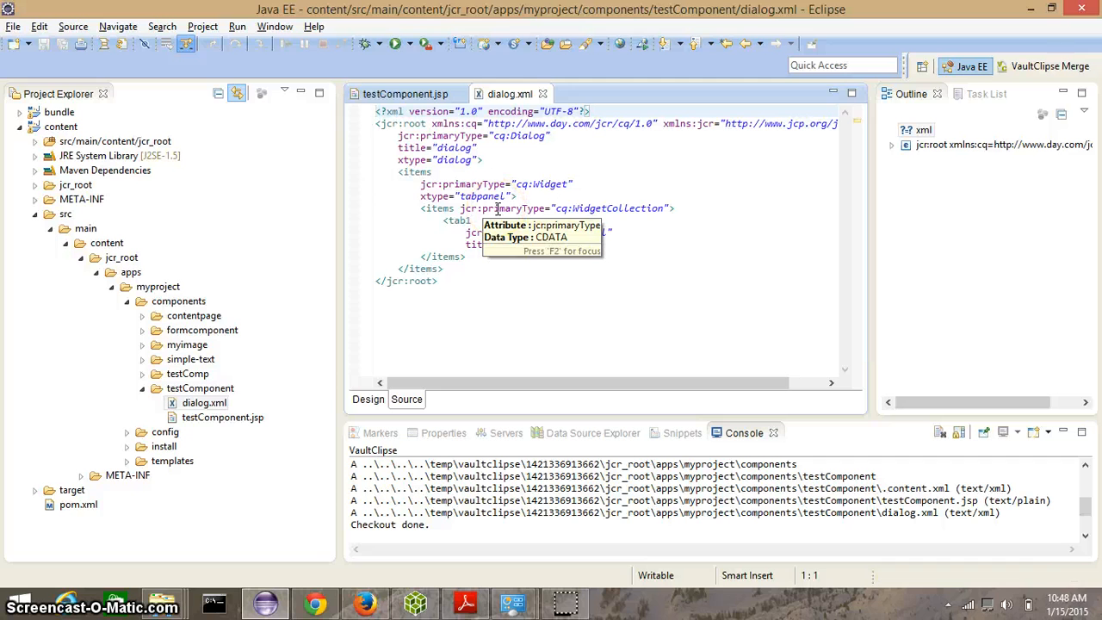